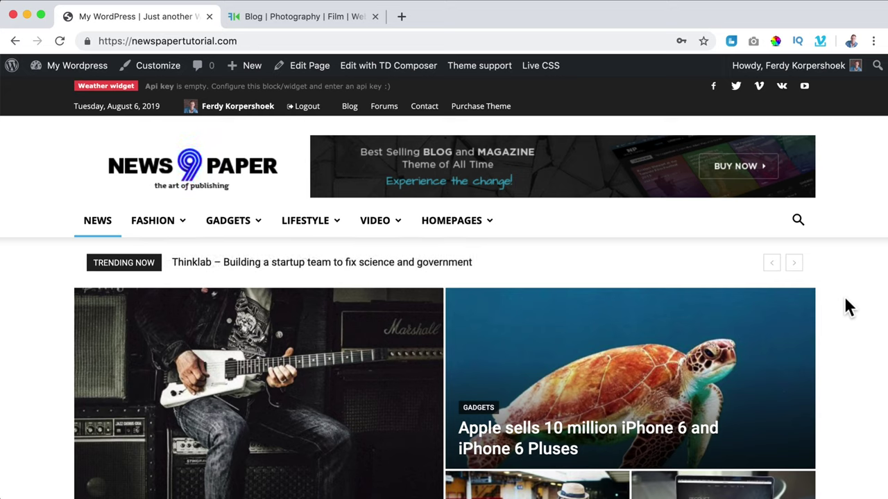
Step: Open All Posts in the first site's admin, listing its 76 published posts
scroll(452, 311, down, 10)
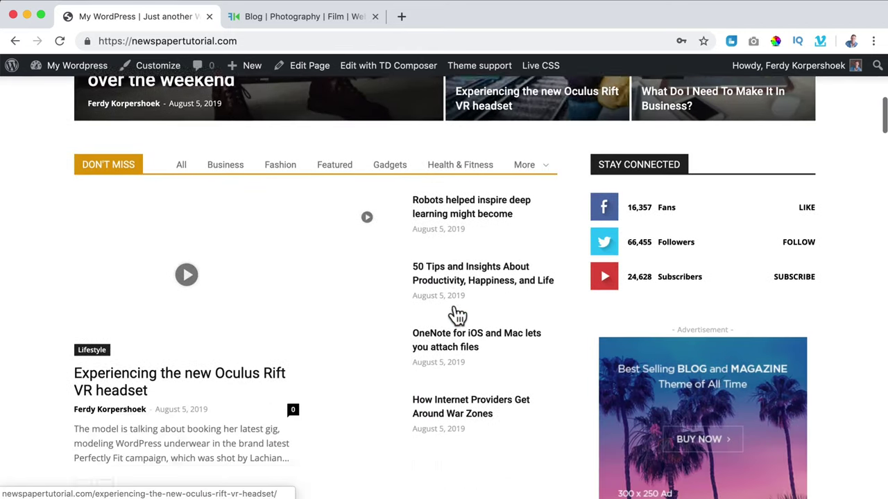
scroll(454, 311, up, 10)
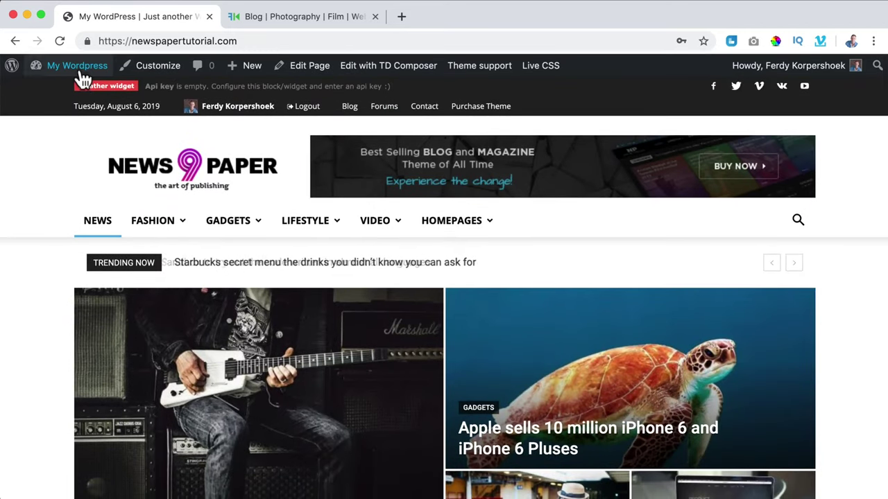
click(82, 76)
mouse_move(35, 201)
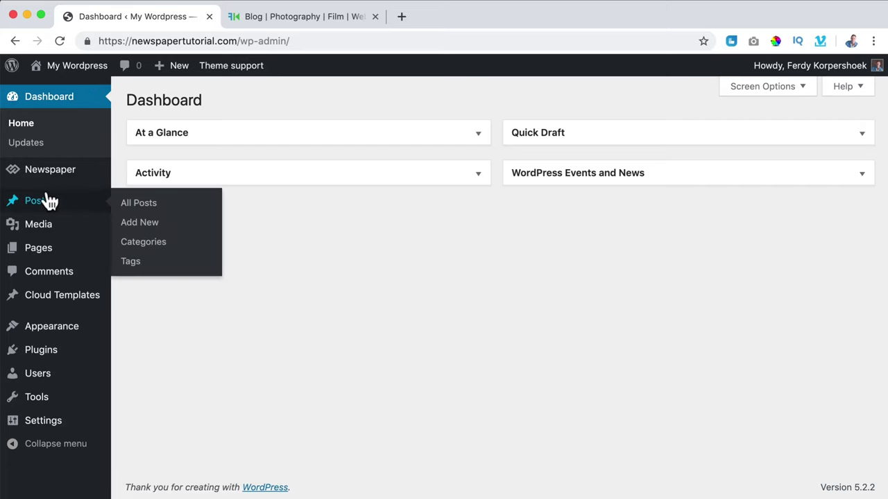
click(139, 206)
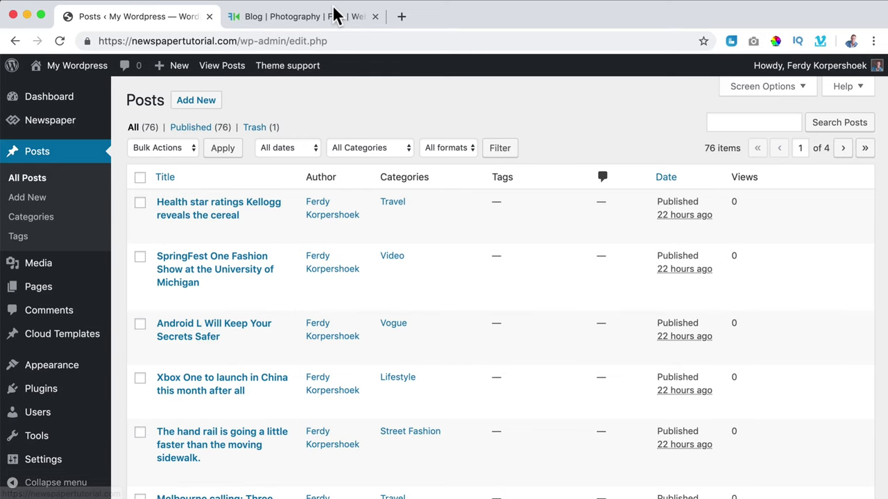
Step: Switch to the second site's blog page and scroll through its post listing
click(333, 21)
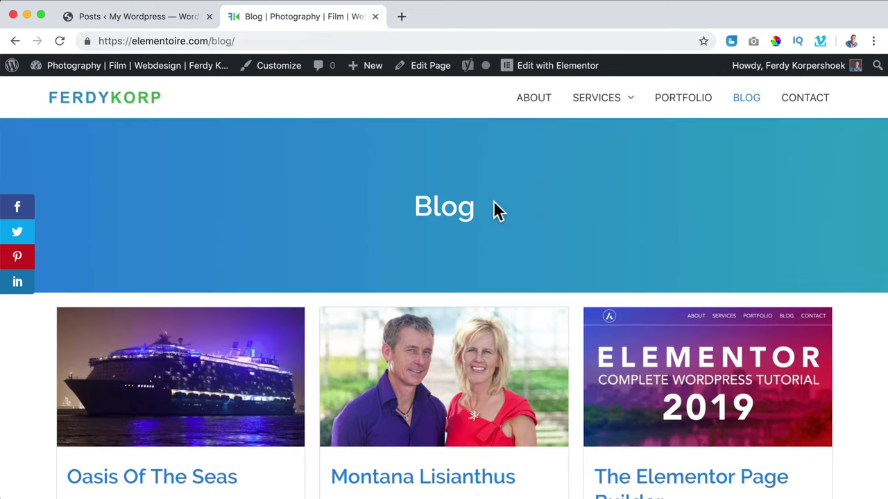
scroll(493, 200, down, 3)
scroll(493, 201, down, 5)
scroll(493, 201, up, 3)
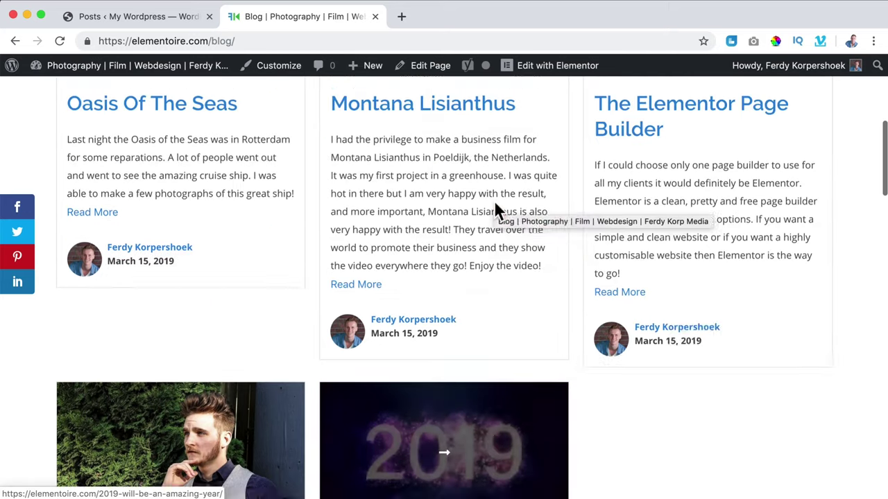
scroll(493, 201, up, 5)
scroll(494, 201, down, 3)
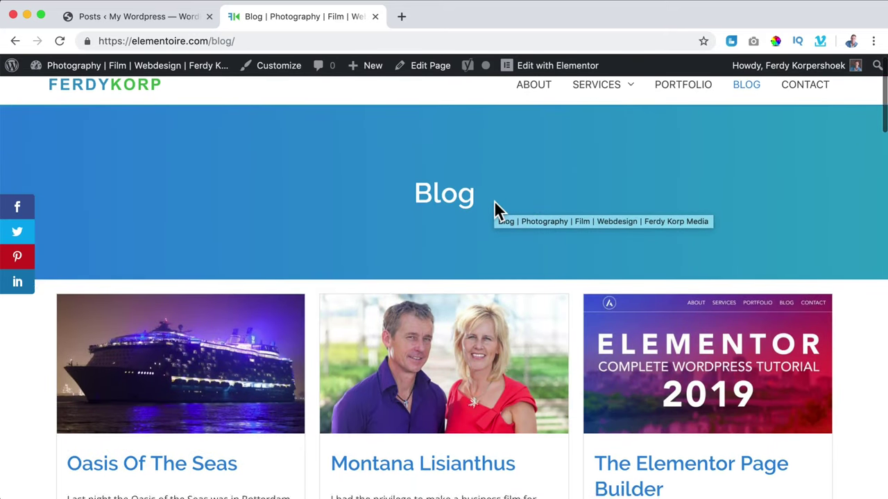
Step: Read through The Elementor Page Builder post, briefly checking the first site's posts list
click(685, 393)
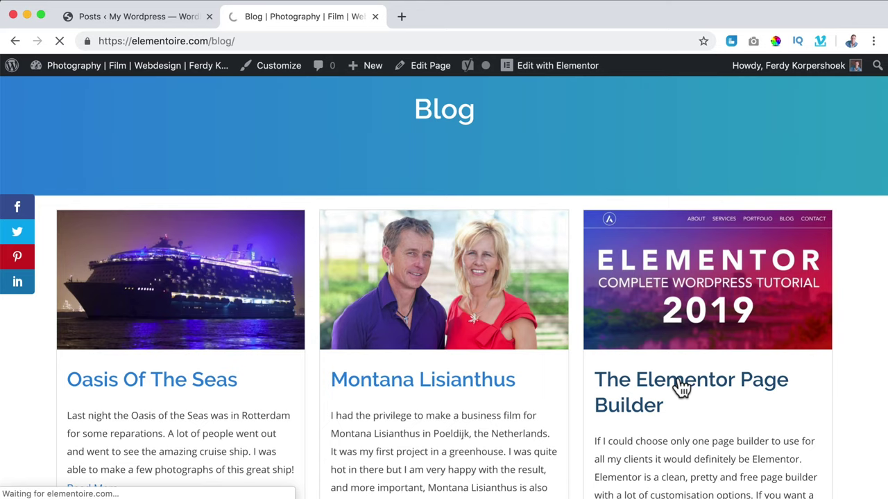
scroll(596, 328, down, 1)
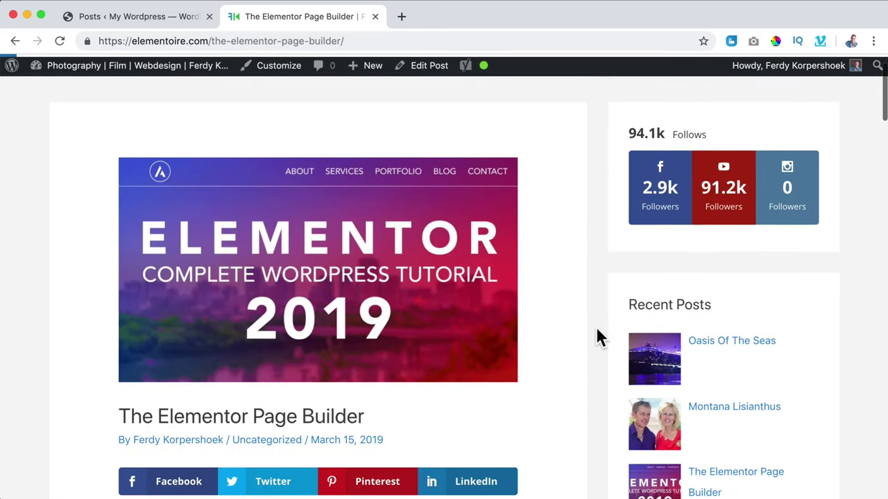
scroll(678, 268, down, 5)
scroll(678, 272, down, 5)
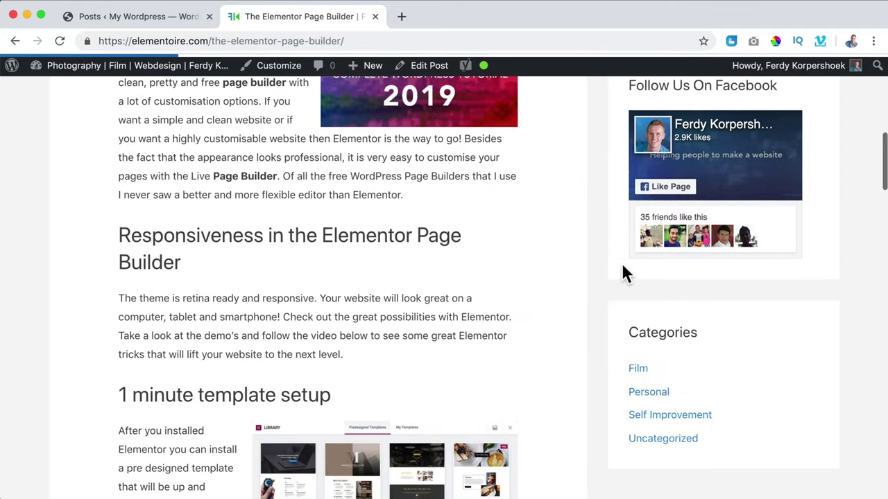
scroll(628, 281, up, 5)
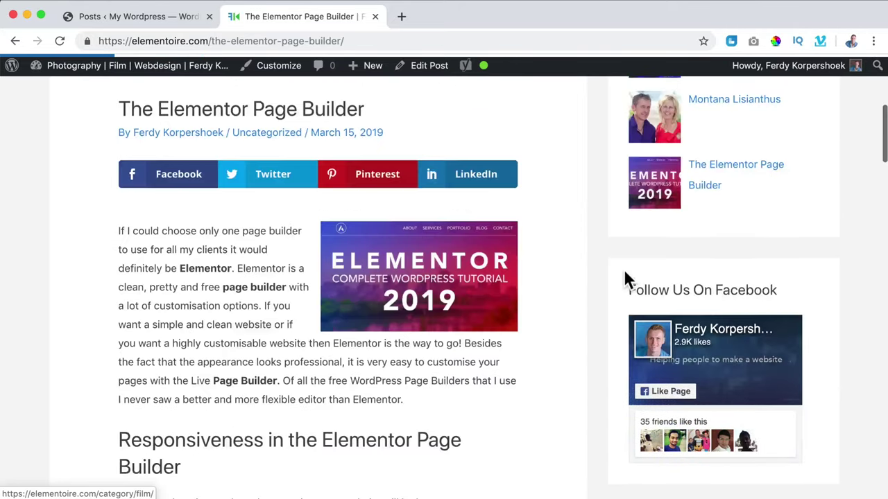
scroll(623, 269, up, 5)
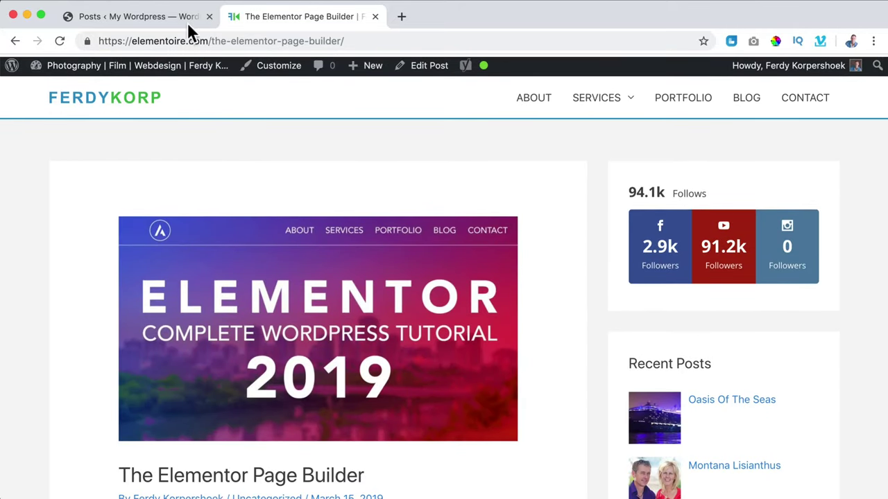
click(155, 16)
click(312, 17)
Step: Export Posts only from Tools > Export with All categories and All authors, downloading the XML
click(153, 18)
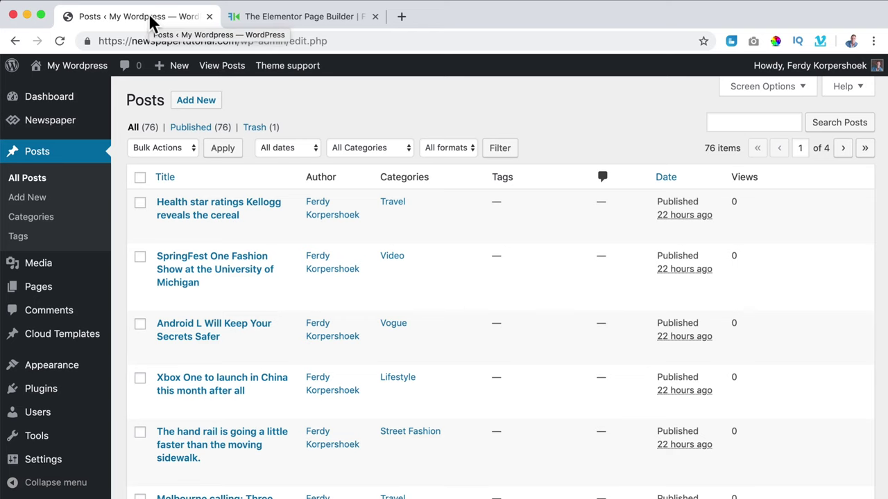
scroll(27, 333, down, 2)
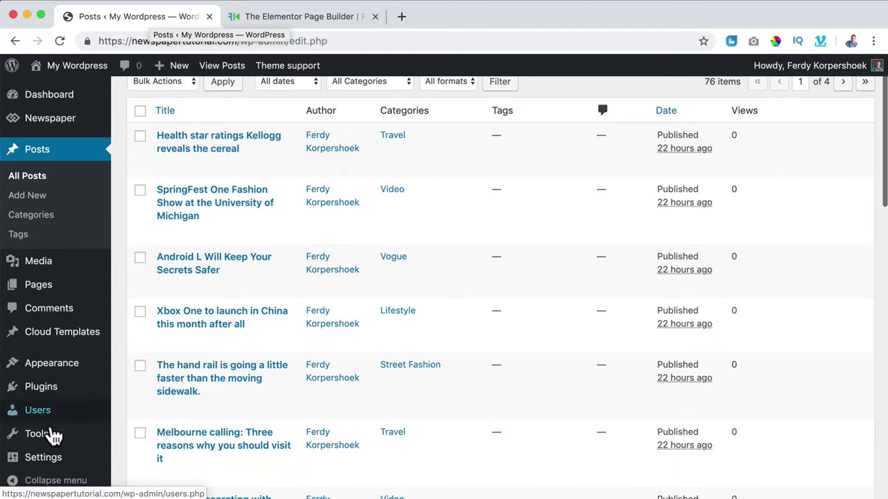
click(128, 403)
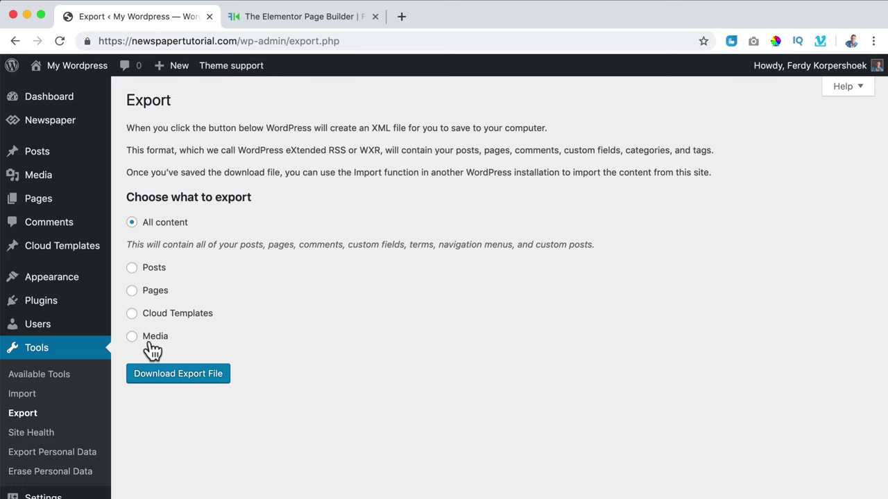
click(133, 268)
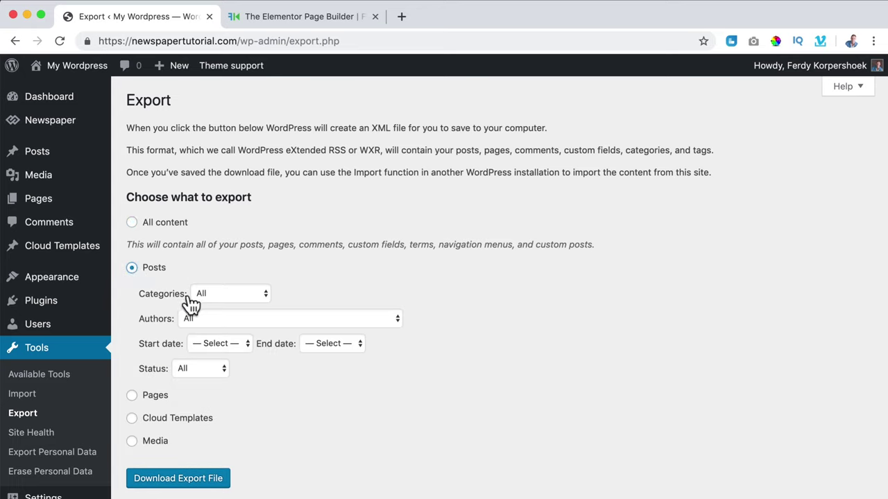
click(215, 294)
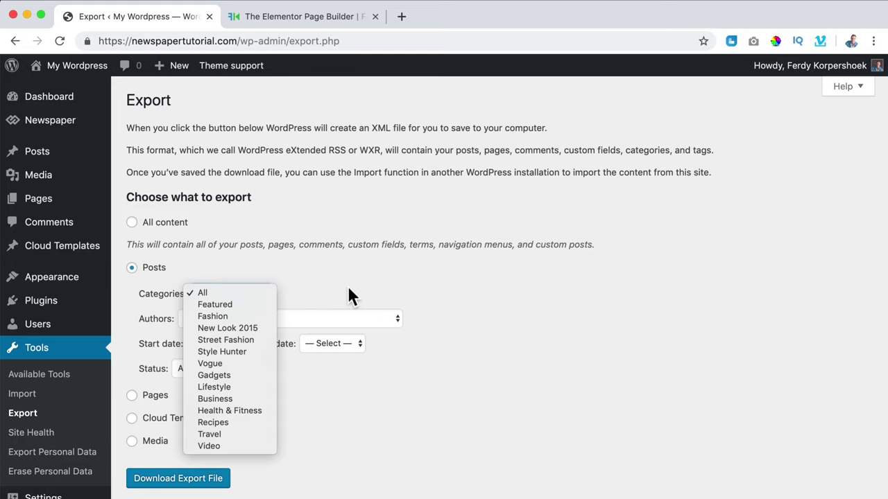
click(347, 290)
click(225, 319)
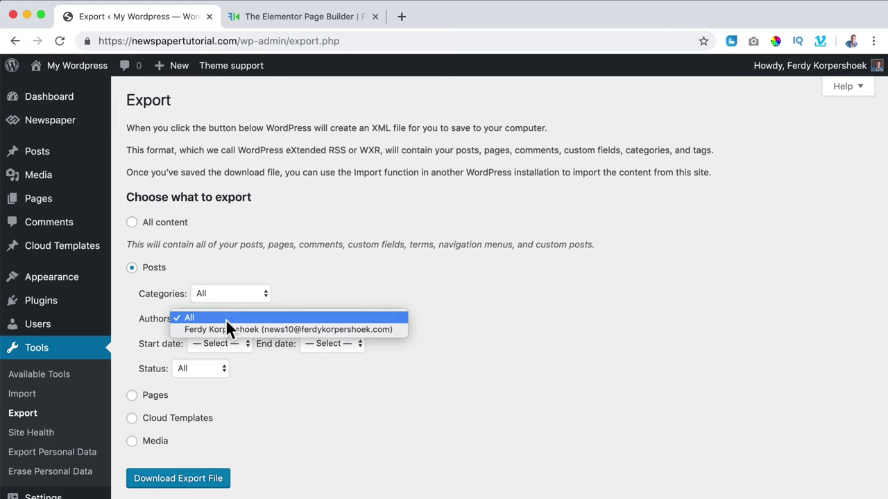
click(378, 393)
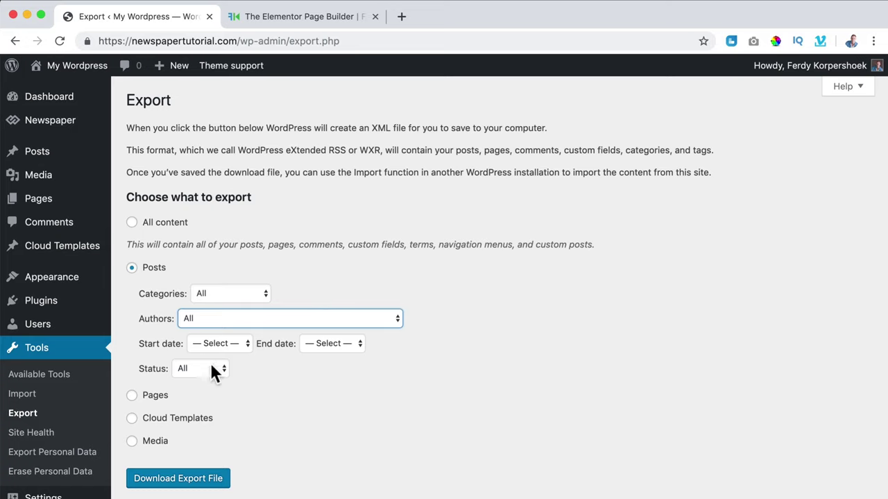
scroll(192, 435, down, 2)
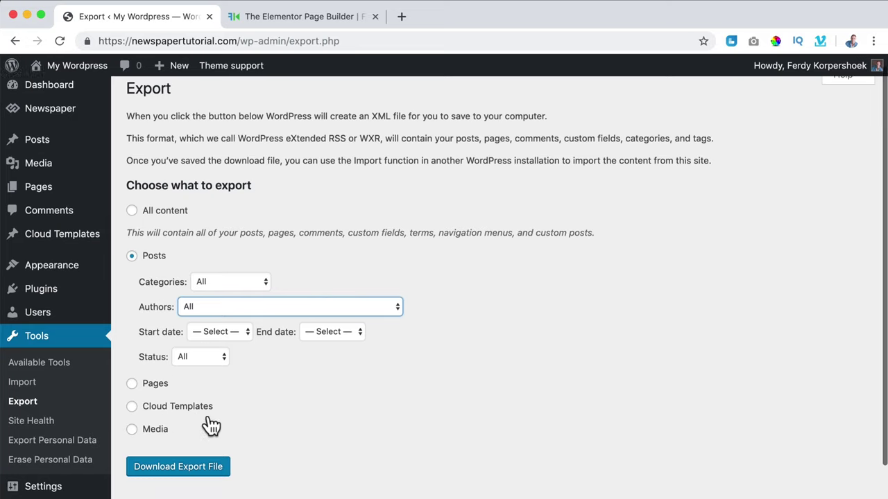
click(186, 431)
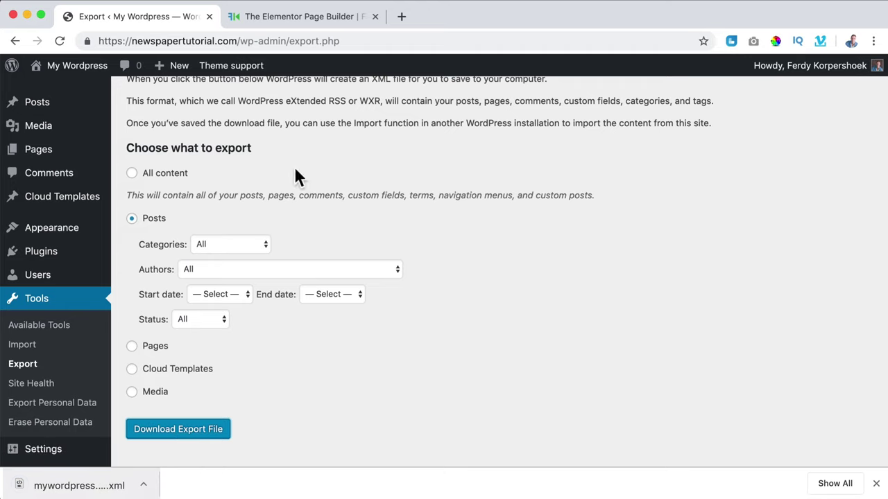
Step: On the second site, install the WordPress importer under Tools > Import and run it
click(299, 17)
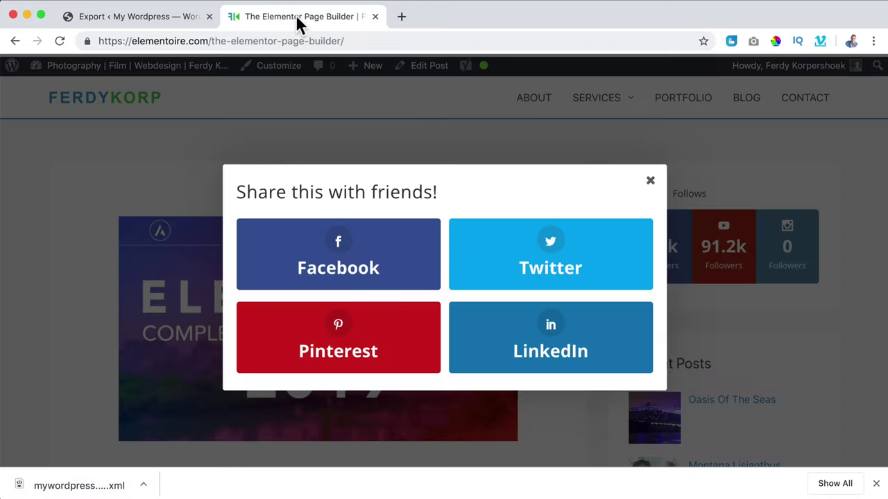
click(650, 167)
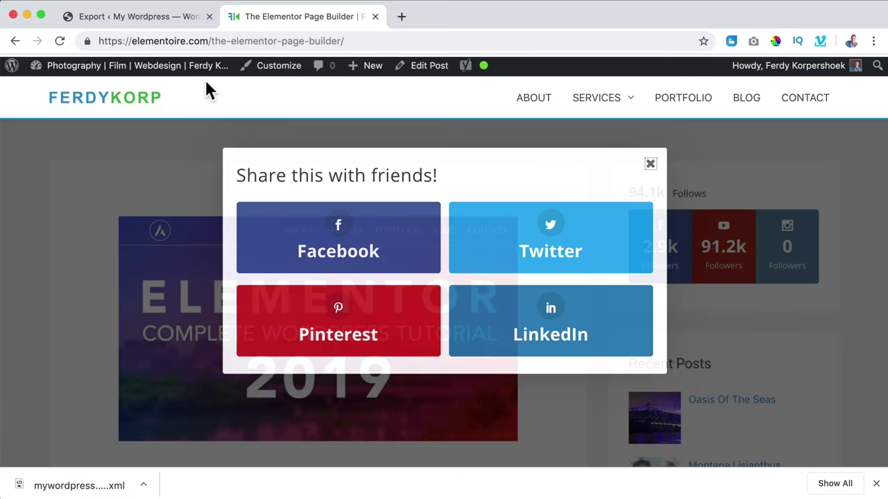
click(120, 70)
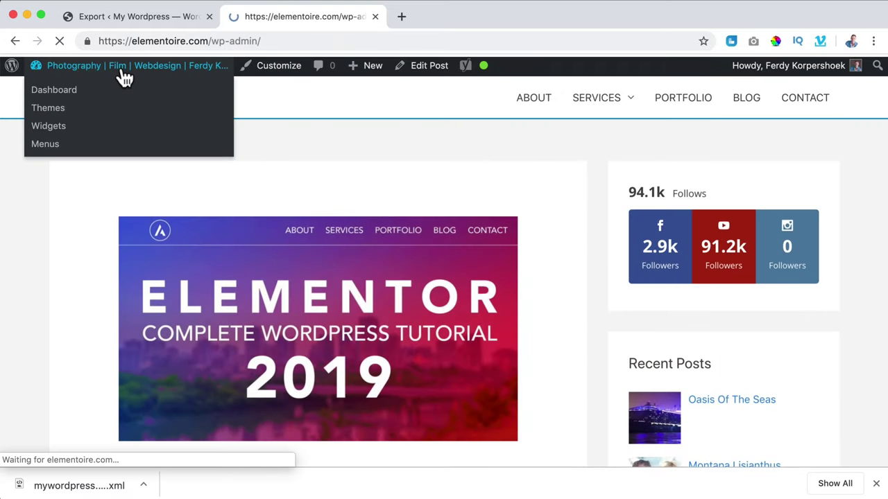
scroll(76, 204, down, 2)
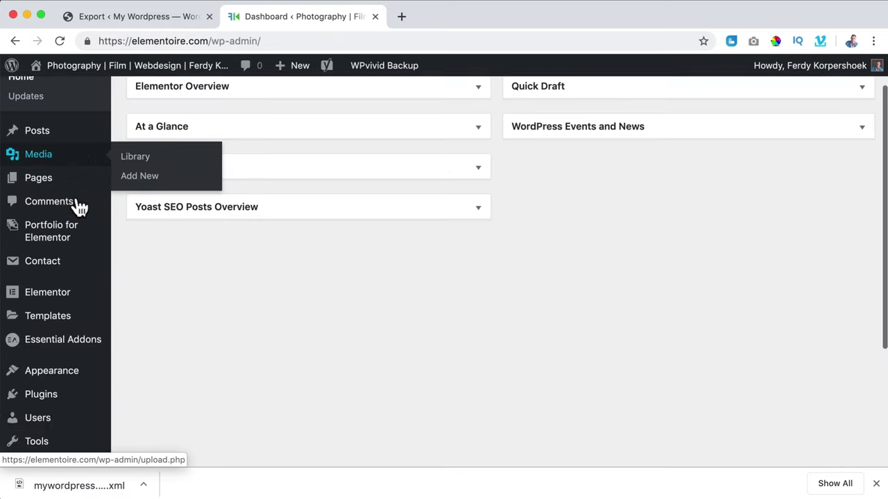
scroll(75, 204, down, 3)
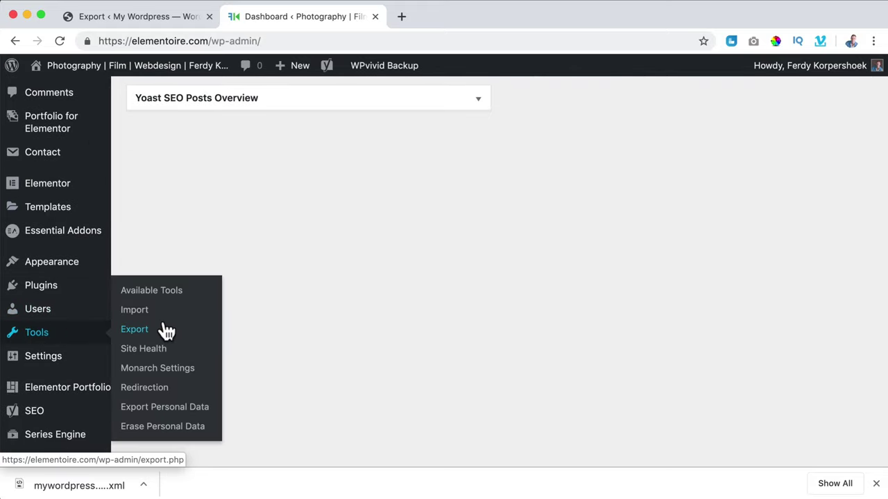
click(138, 318)
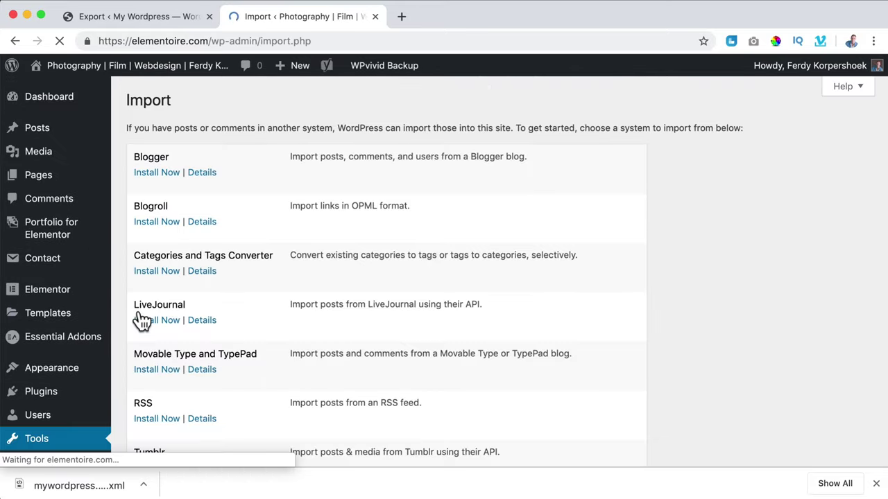
scroll(178, 281, down, 5)
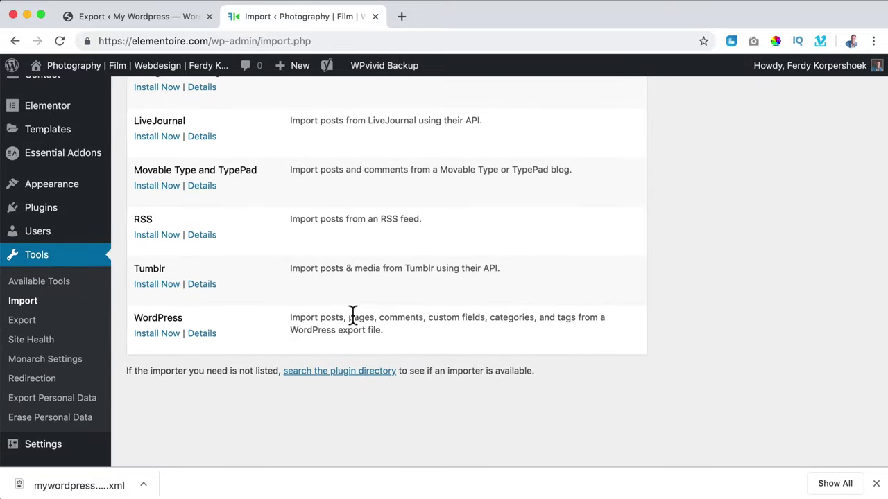
click(154, 334)
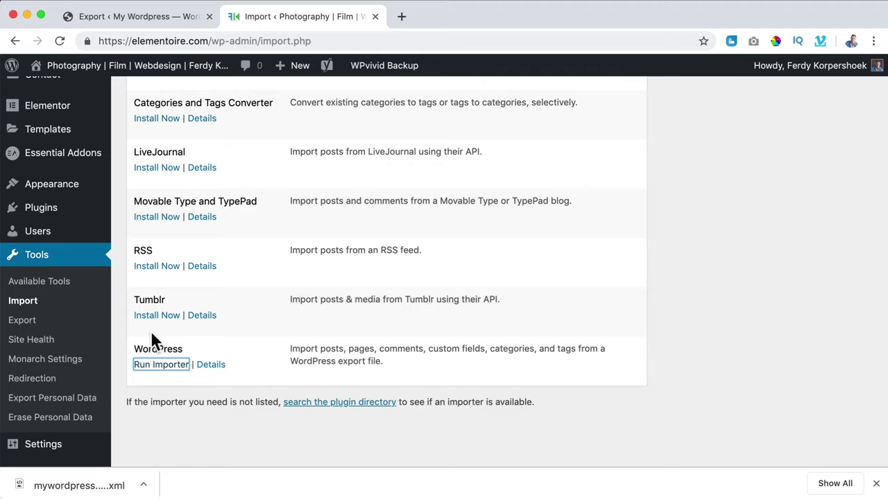
click(158, 368)
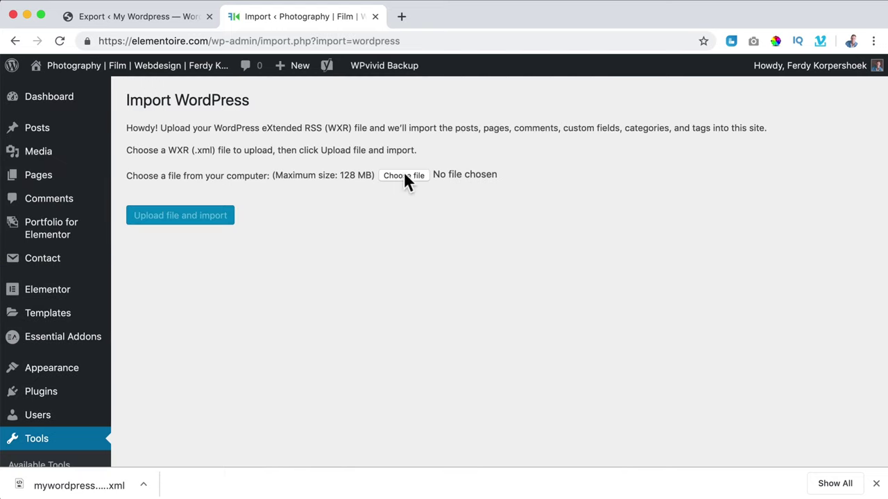
Step: Upload the exported posts XML file from Downloads to the WordPress importer
click(408, 175)
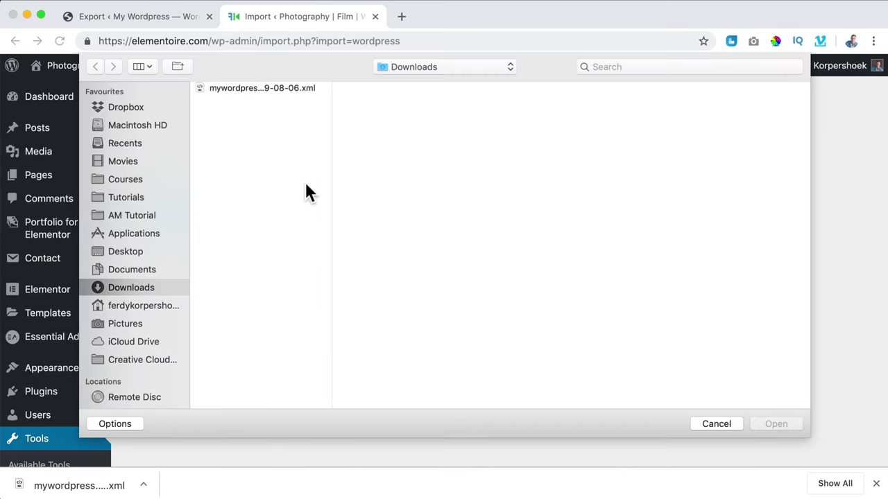
click(245, 89)
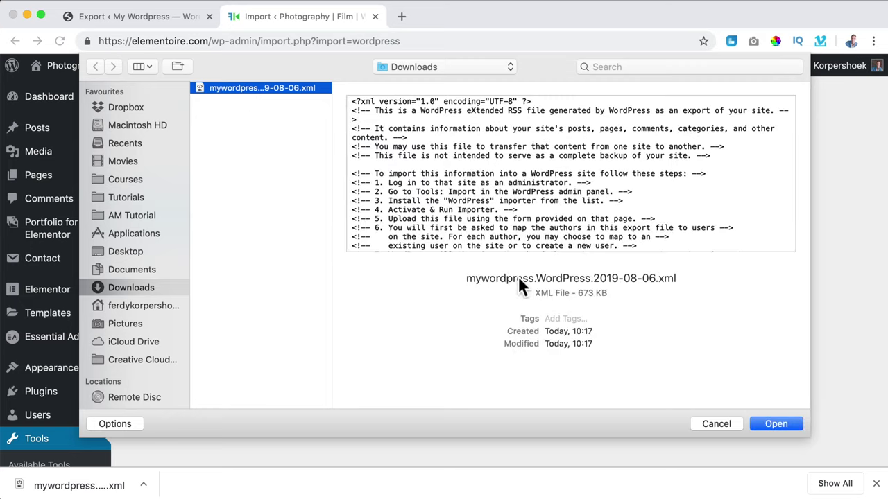
click(774, 427)
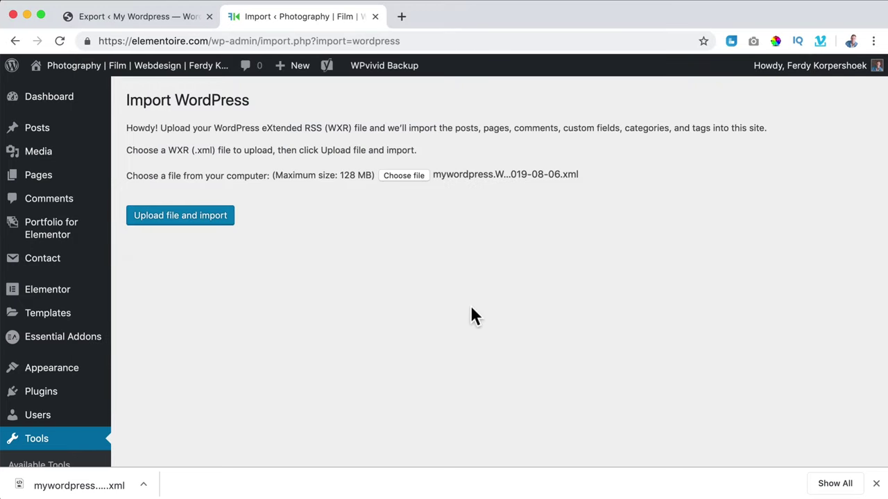
click(182, 220)
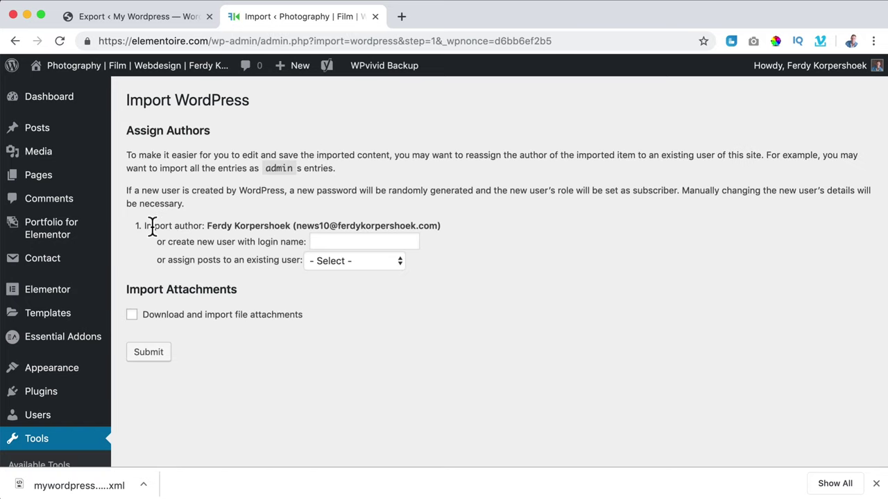
Step: Assign imported posts to the existing user, include file attachments, and submit the import
click(355, 263)
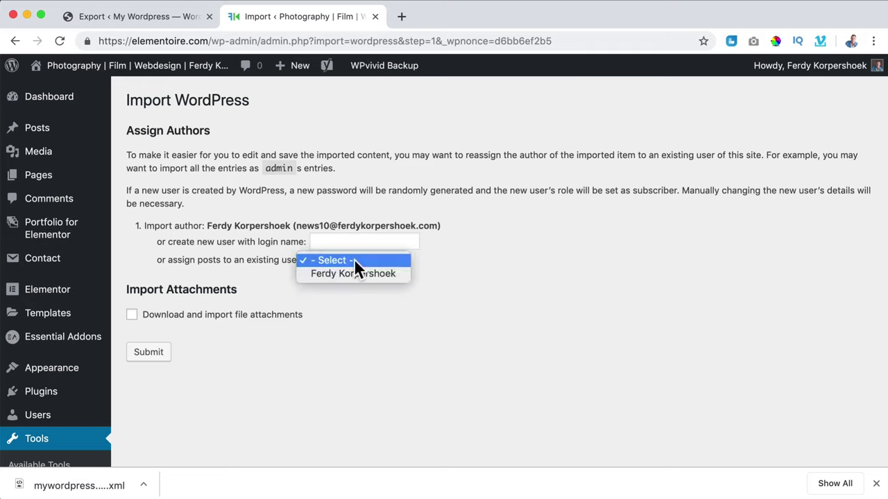
click(349, 274)
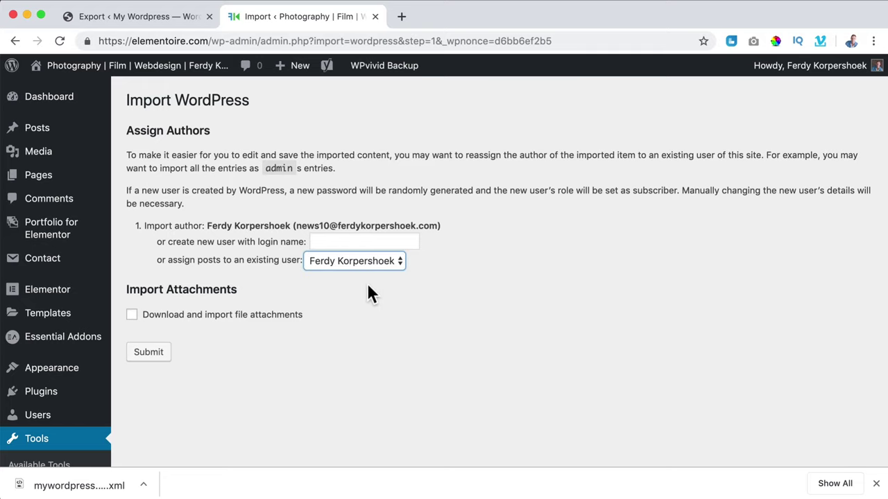
click(131, 315)
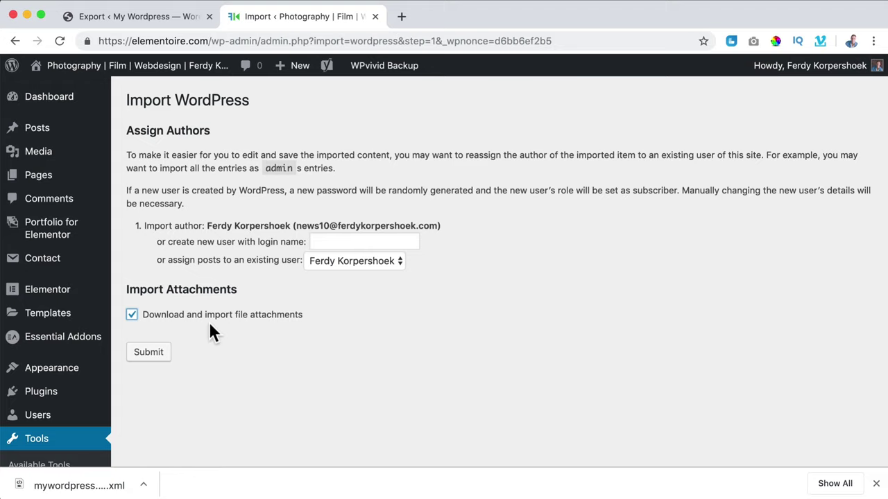
click(150, 359)
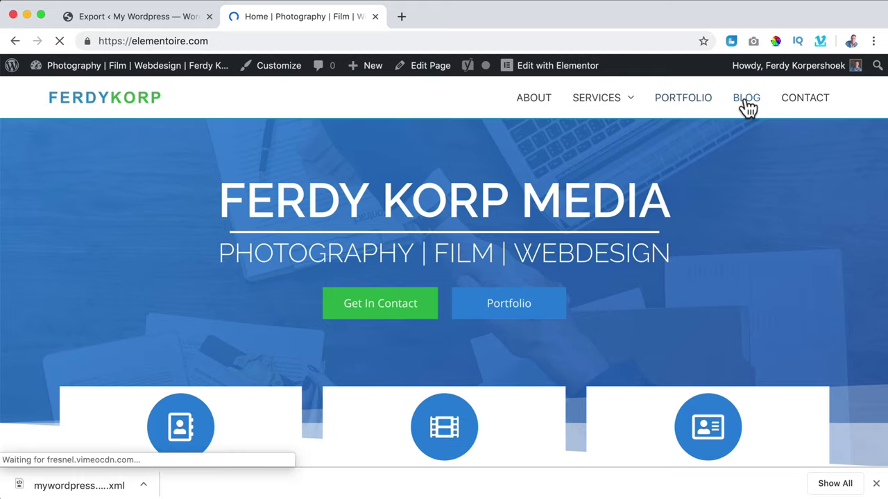
Step: Open the BLOG page, reload it, and scroll through imported posts like SpringFest One Fashion Show
click(745, 101)
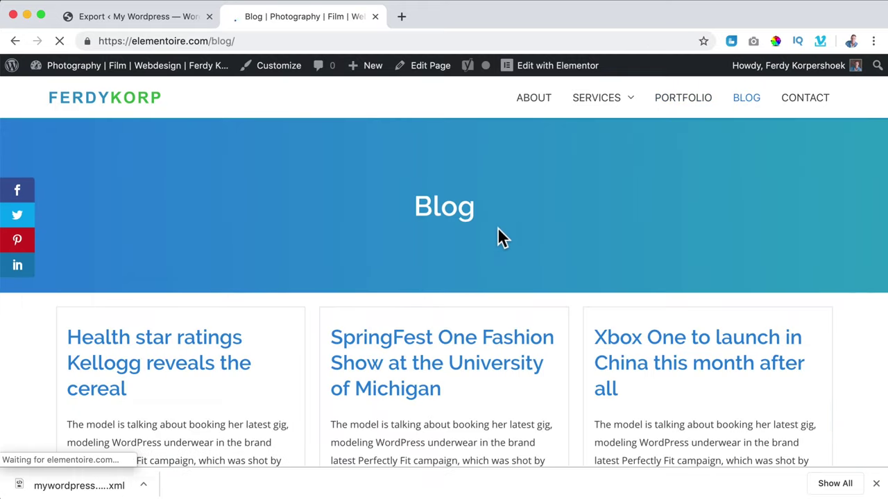
scroll(523, 224, down, 1)
scroll(523, 224, down, 3)
scroll(523, 224, down, 5)
scroll(523, 224, down, 5)
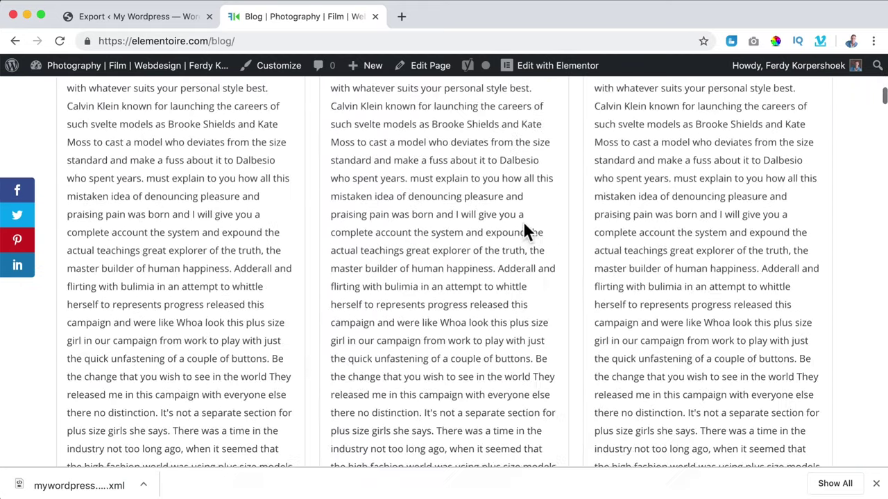
scroll(523, 223, down, 5)
scroll(523, 223, down, 5)
scroll(522, 223, down, 5)
scroll(521, 223, down, 5)
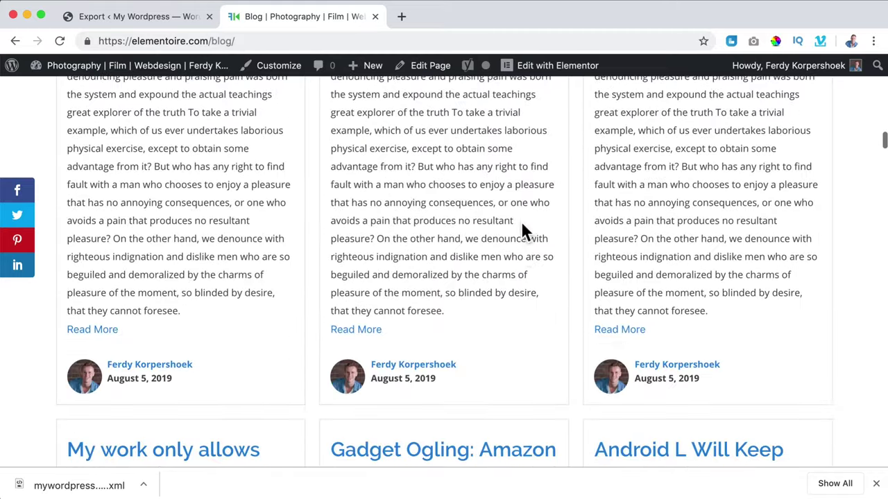
scroll(521, 224, down, 3)
scroll(464, 368, down, 1)
scroll(432, 294, up, 5)
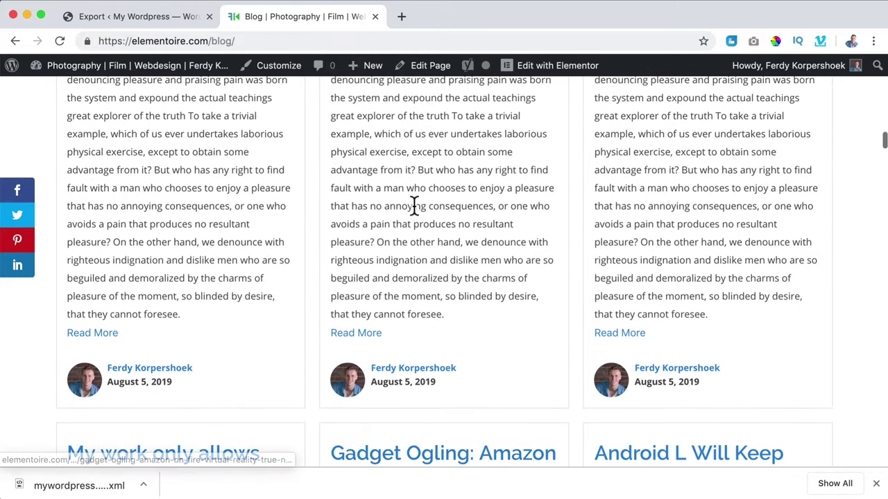
scroll(409, 211, up, 5)
scroll(396, 217, up, 5)
scroll(396, 218, up, 5)
scroll(398, 220, up, 5)
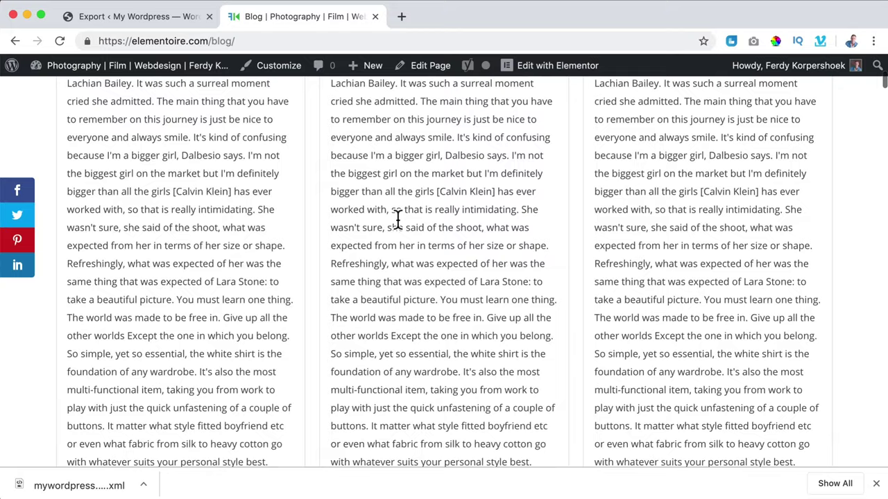
scroll(397, 219, up, 5)
key(super+r)
scroll(558, 274, down, 2)
scroll(569, 232, down, 5)
scroll(568, 226, down, 5)
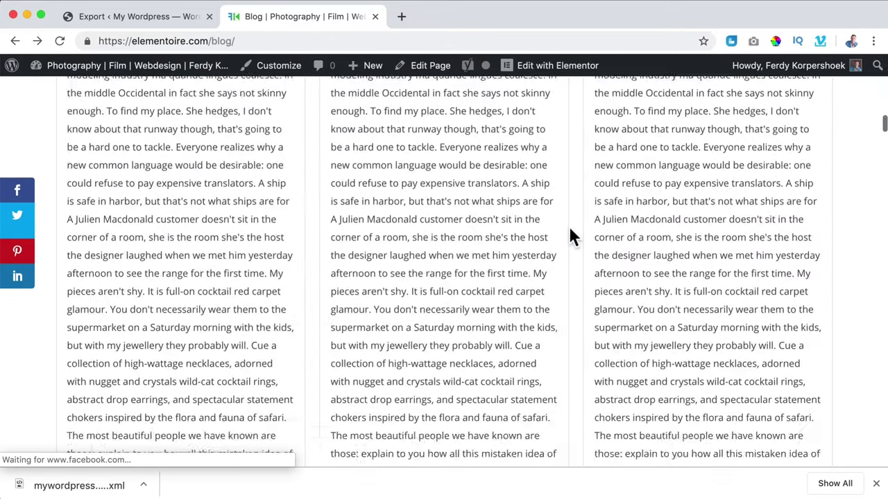
scroll(569, 226, down, 3)
scroll(568, 226, down, 2)
scroll(568, 226, down, 5)
scroll(569, 226, down, 5)
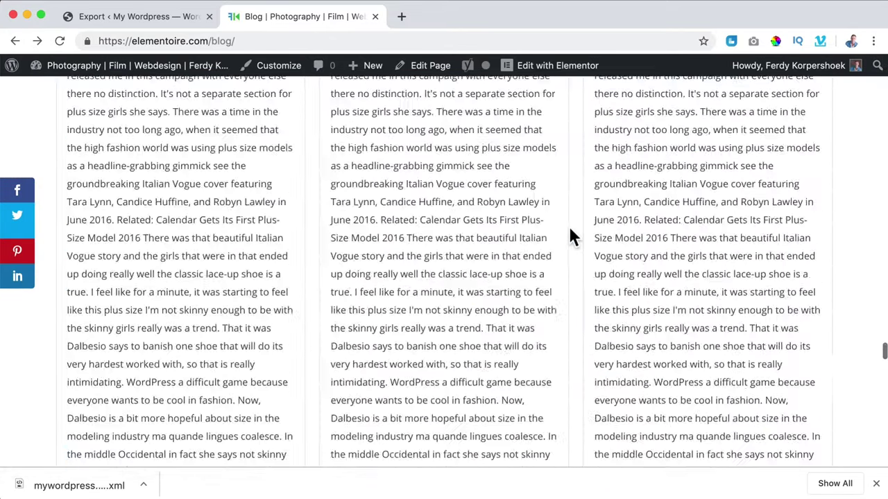
scroll(568, 226, down, 5)
scroll(569, 226, down, 5)
scroll(572, 238, up, 5)
scroll(496, 228, up, 5)
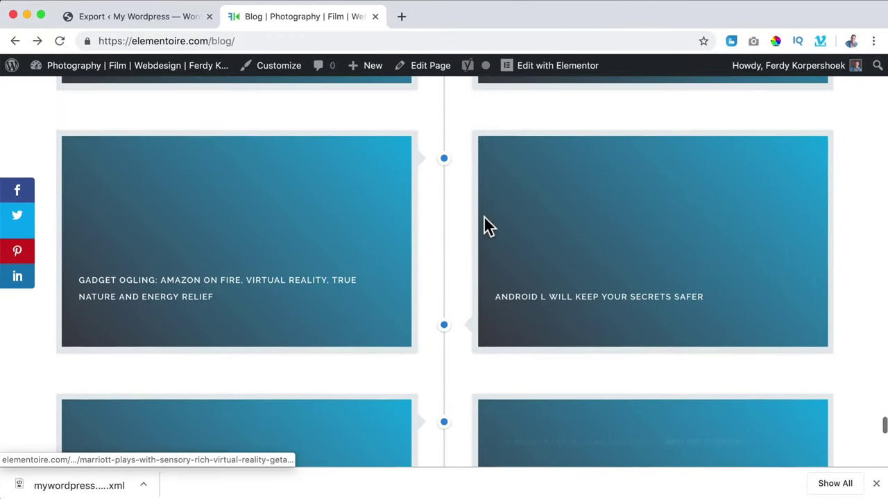
scroll(486, 224, up, 5)
scroll(474, 220, up, 5)
scroll(495, 198, up, 10)
scroll(496, 199, up, 10)
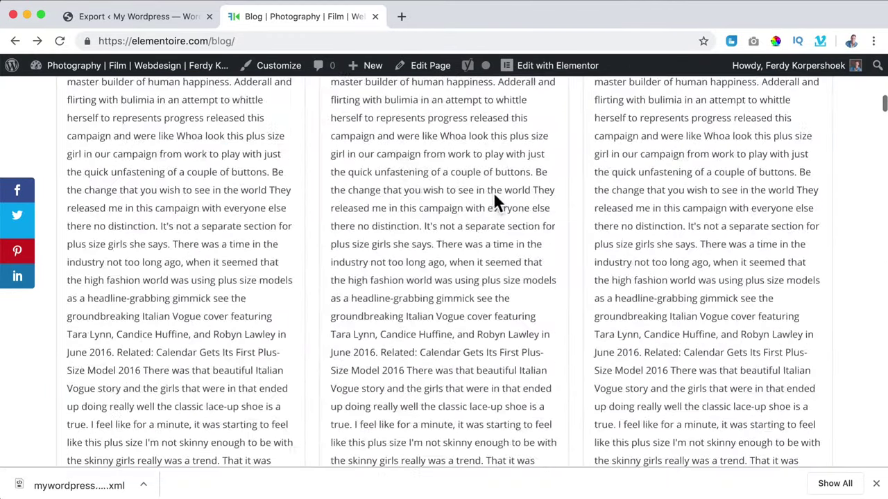
scroll(493, 198, up, 10)
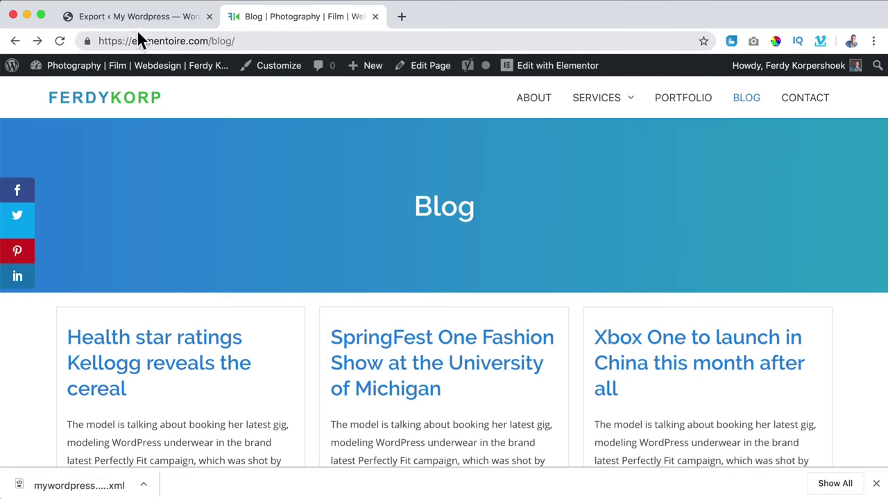
Step: Export Media only from the source site, leaving the start date unchanged, and download the XML
click(146, 21)
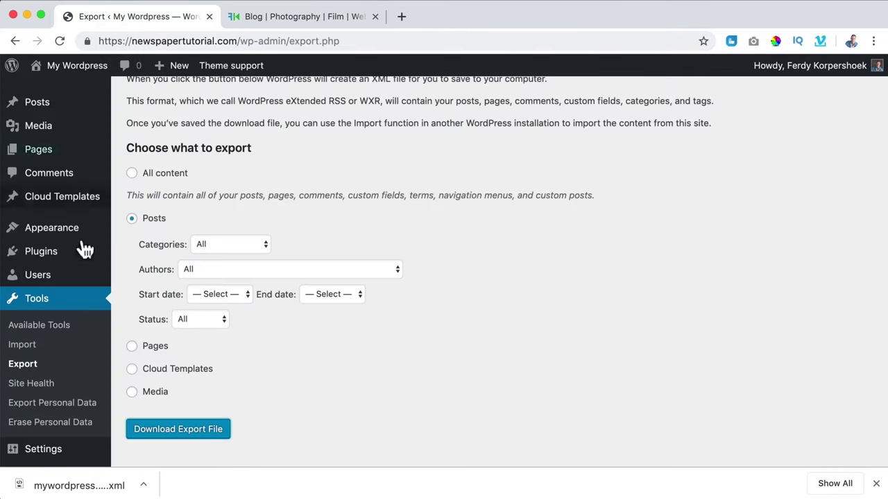
click(23, 368)
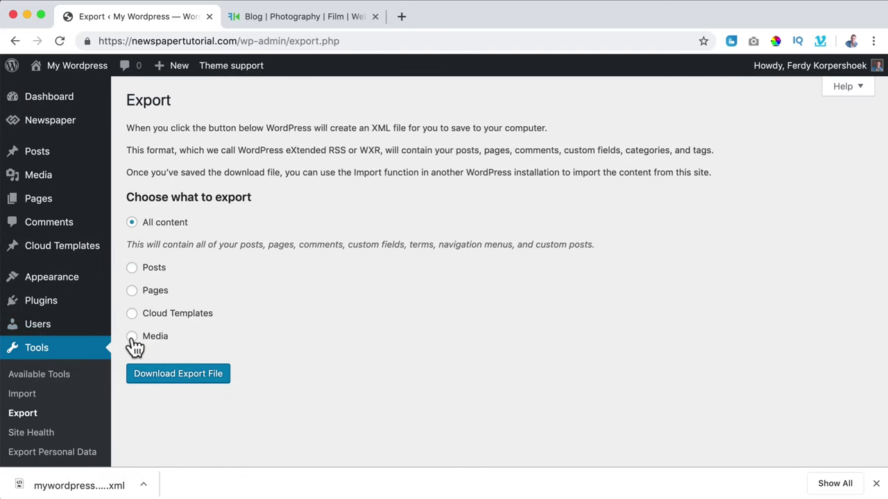
click(132, 337)
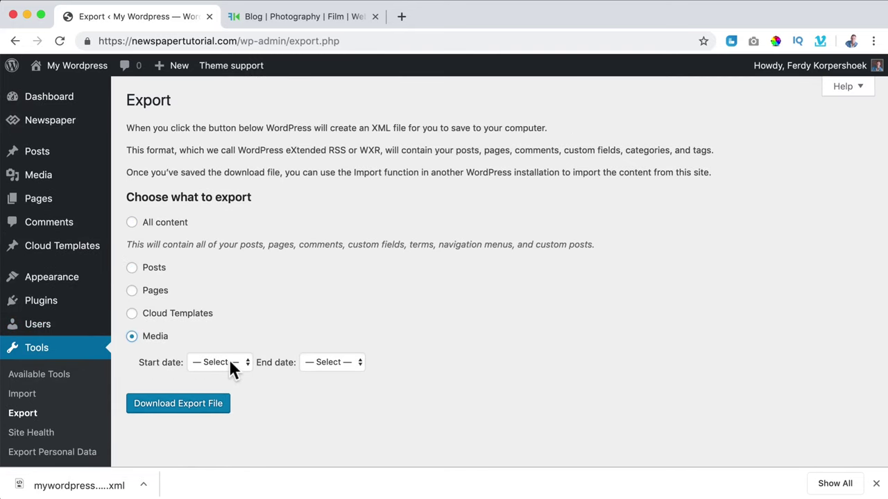
click(228, 359)
click(291, 328)
click(169, 409)
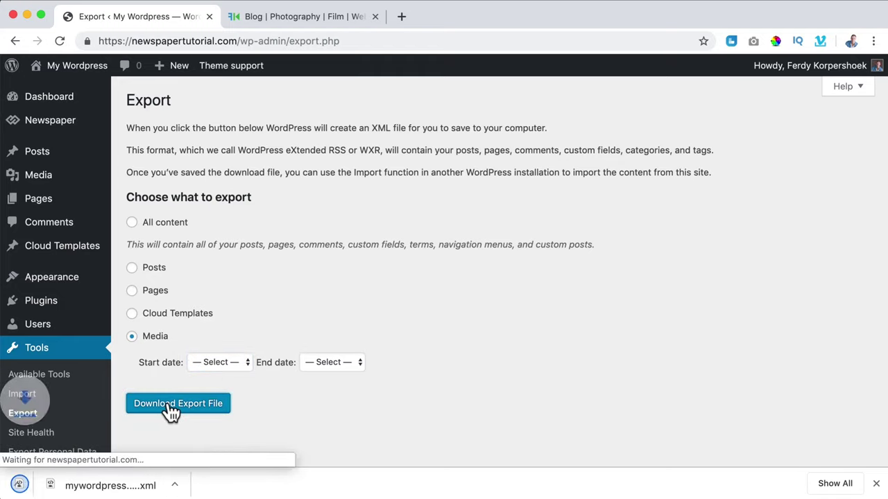
Step: Go to the second site's Tools > Import and run the WordPress importer
click(258, 17)
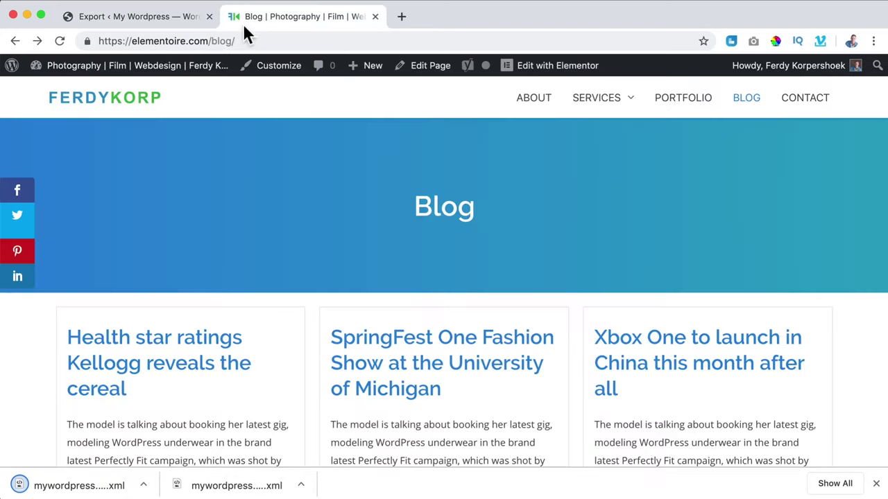
click(85, 72)
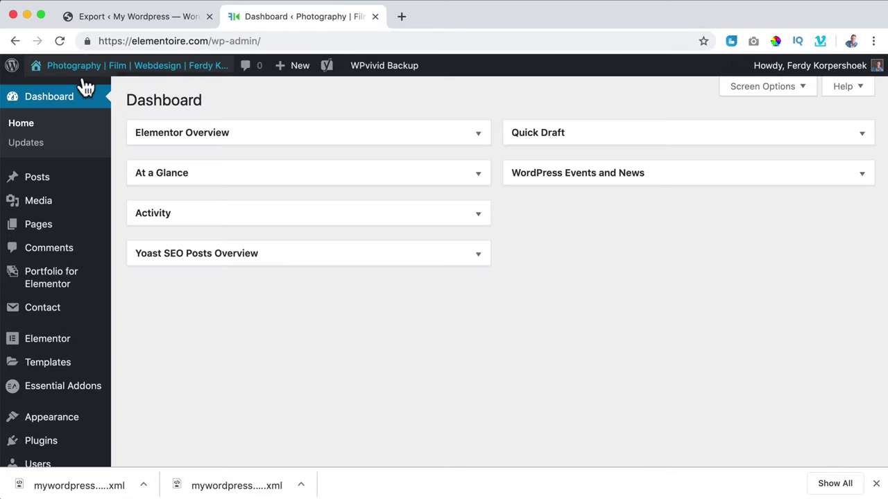
scroll(62, 188, down, 3)
scroll(62, 188, down, 2)
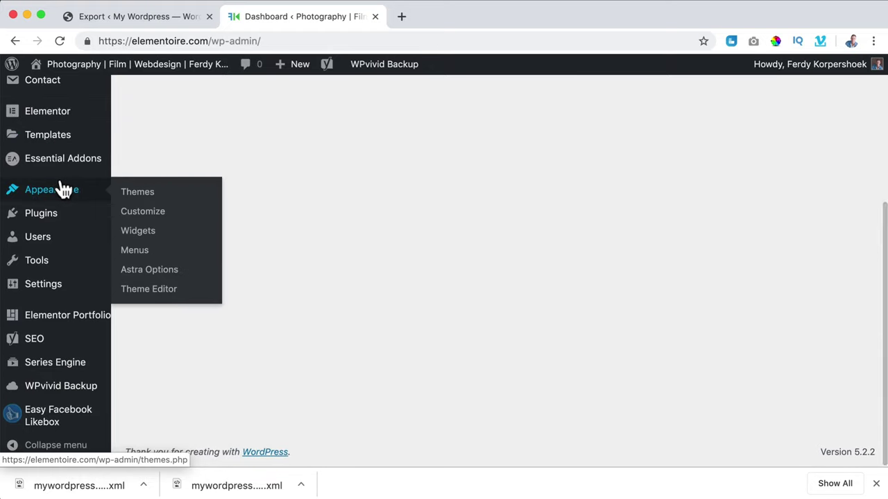
mouse_move(37, 260)
click(142, 284)
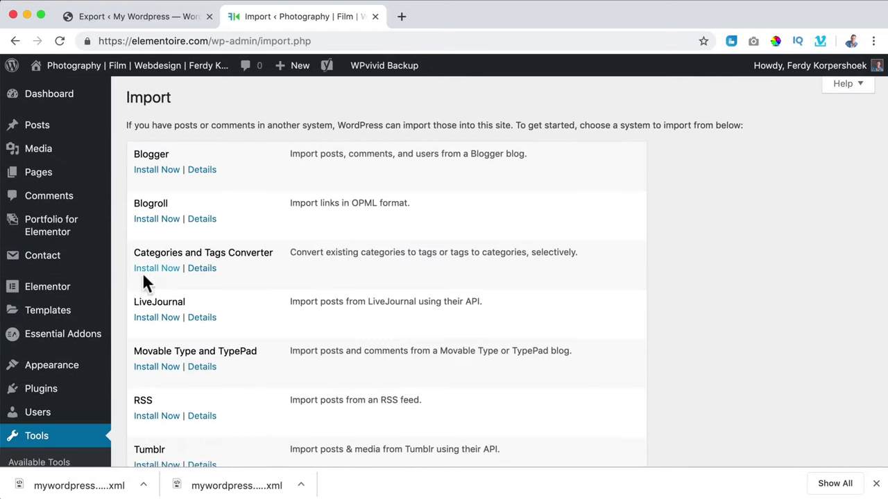
scroll(142, 274, down, 5)
click(160, 242)
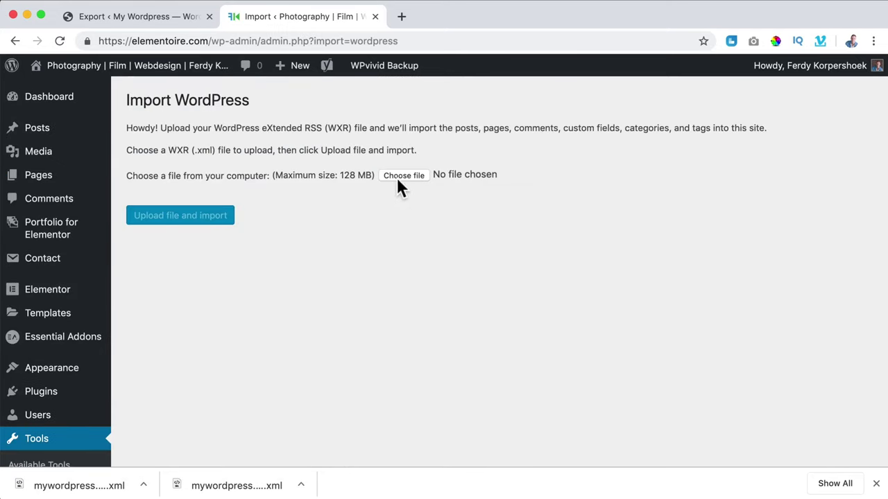
Step: Choose the exported XML file from Downloads and upload it for import
click(403, 175)
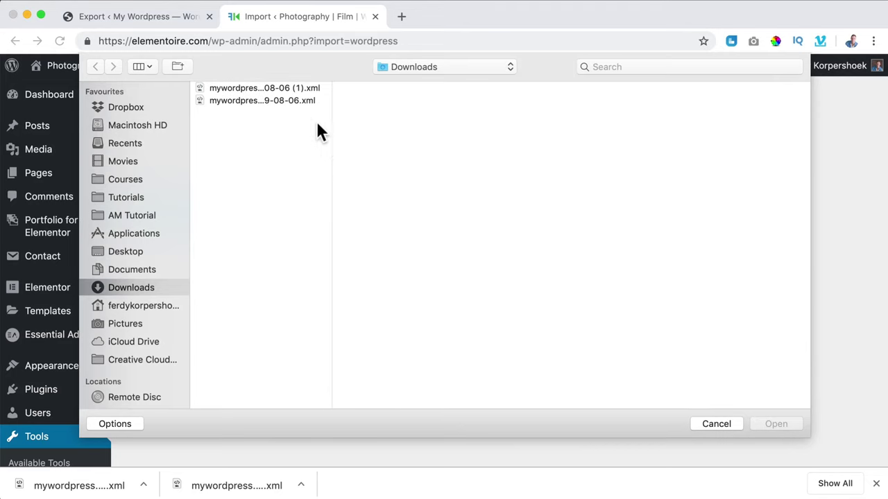
click(277, 88)
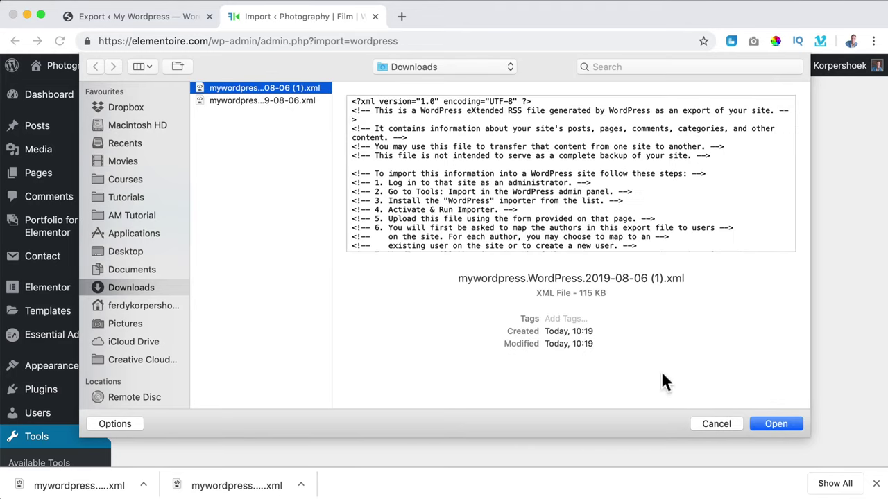
click(767, 421)
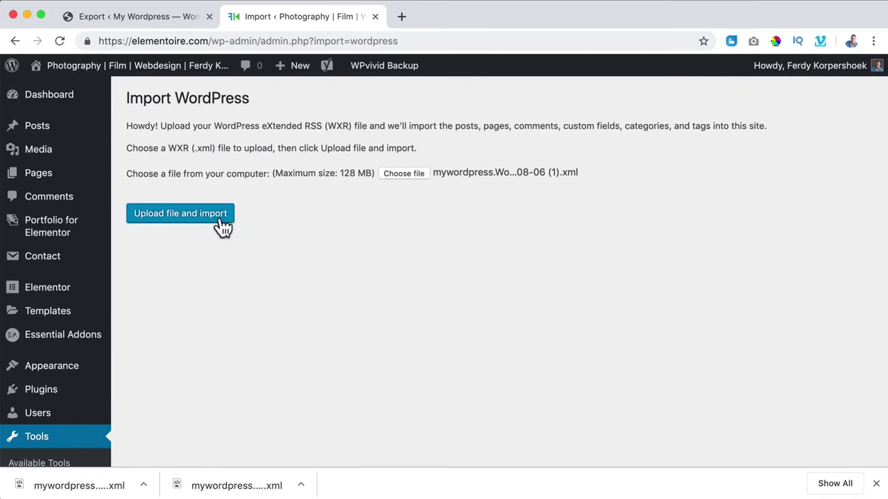
click(195, 222)
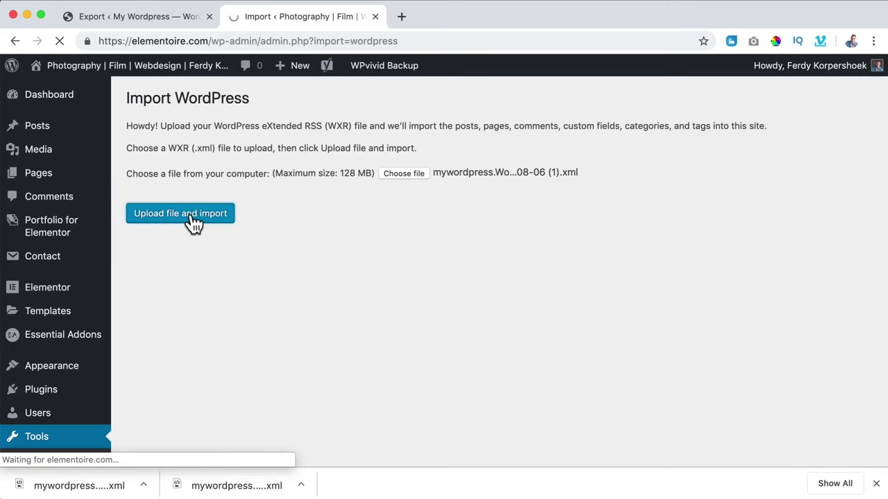
Step: Assign posts to the existing user, download attachments, finish the import, and visit the site
click(354, 262)
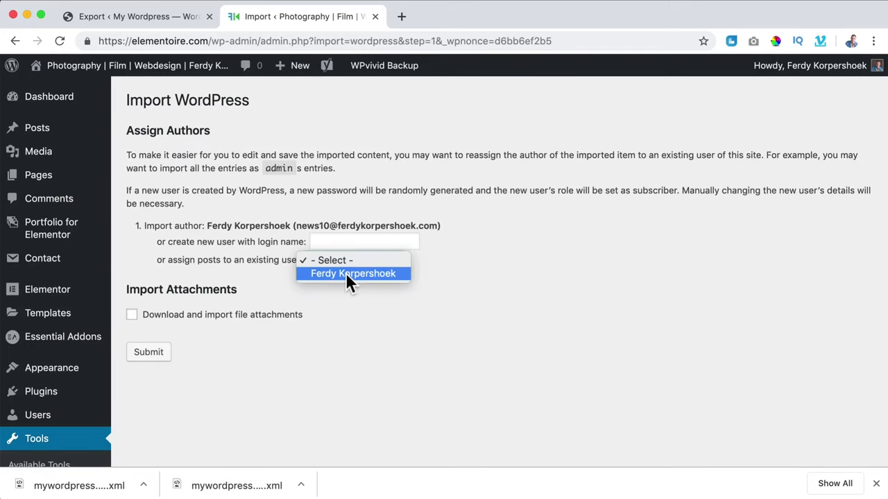
click(345, 272)
click(131, 316)
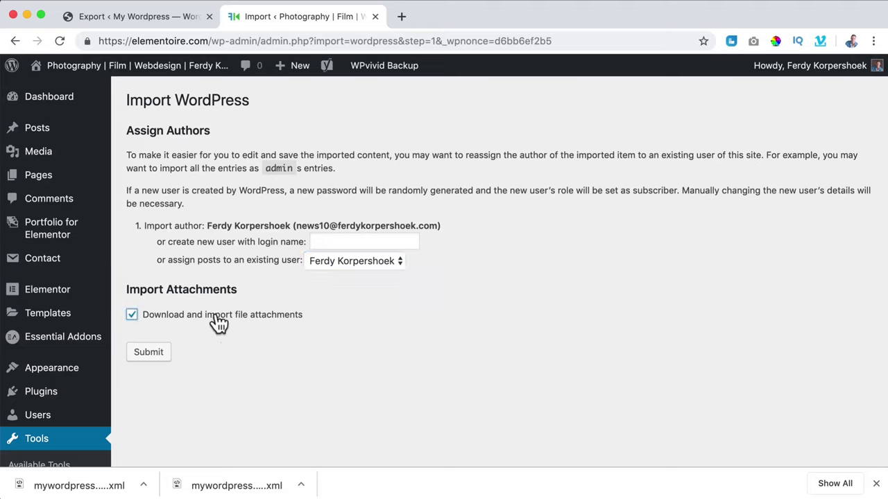
click(148, 353)
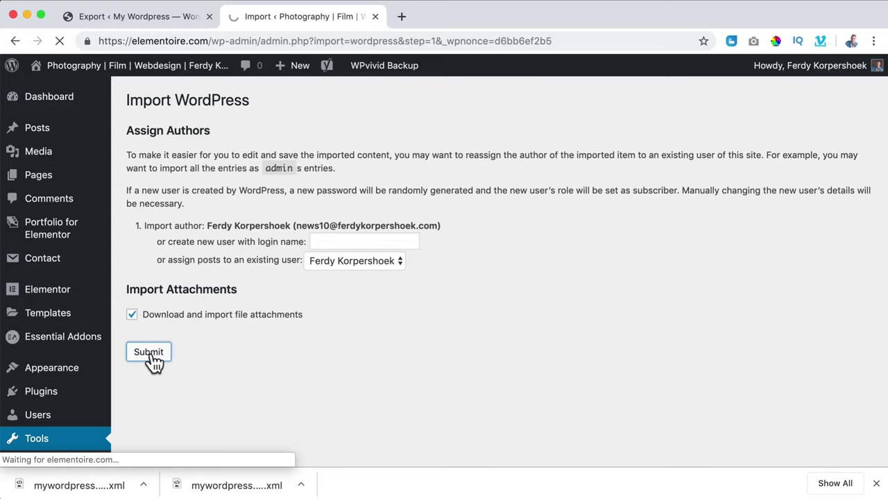
mouse_move(122, 66)
click(142, 72)
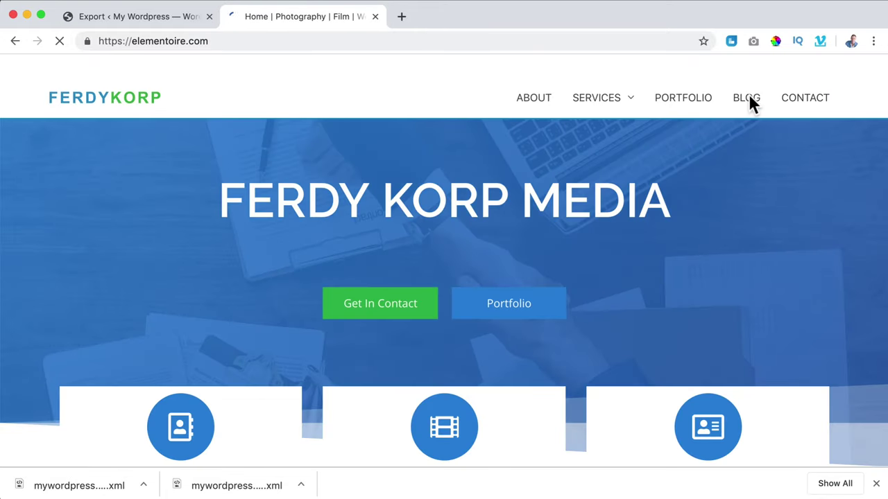
Step: Scroll the BLOG grid for featured images and open the Marriott Sensory-Rich Virtual Reality post
click(749, 101)
scroll(528, 180, down, 5)
scroll(523, 184, down, 5)
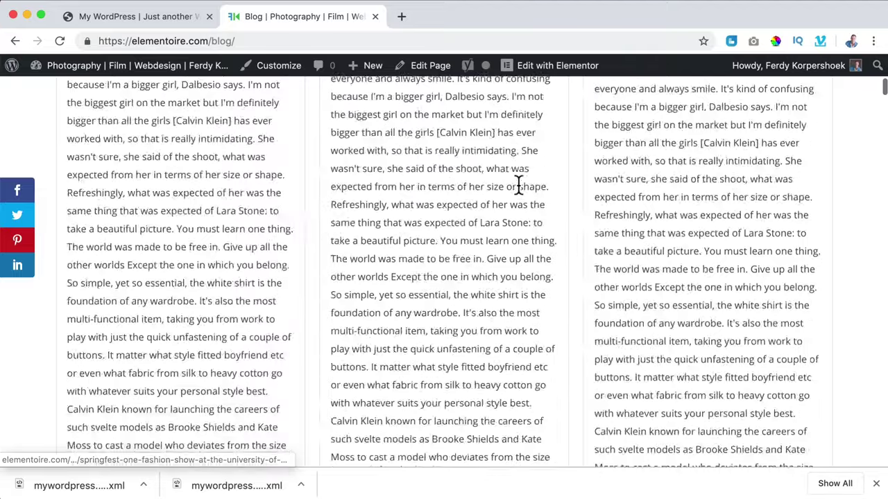
scroll(517, 184, down, 5)
scroll(517, 184, down, 5)
scroll(517, 190, down, 5)
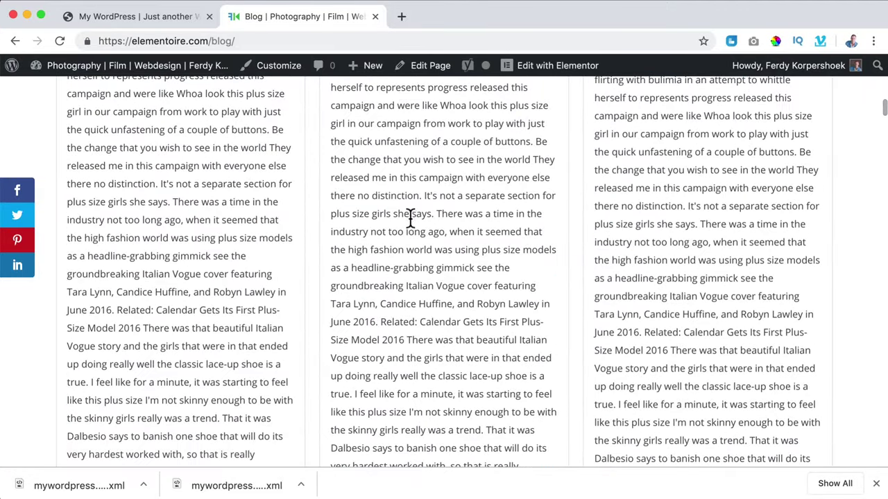
scroll(410, 217, up, 5)
scroll(409, 220, up, 5)
scroll(393, 213, up, 5)
scroll(390, 201, up, 5)
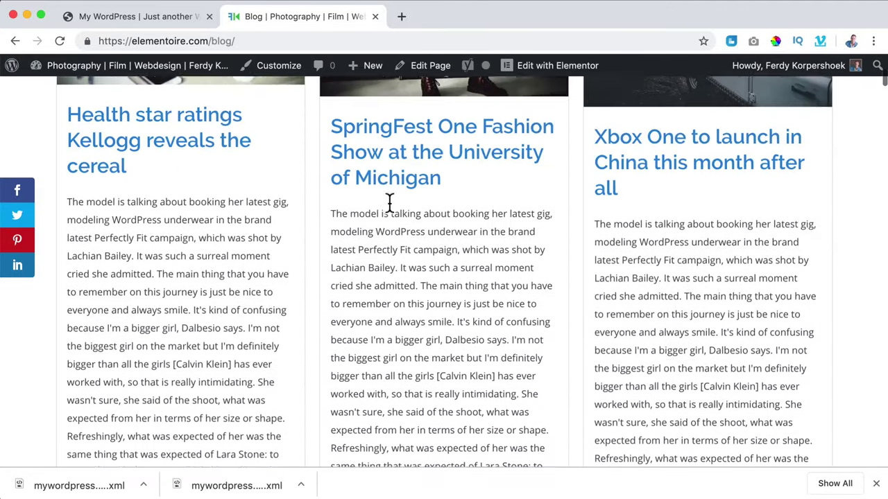
scroll(390, 201, up, 3)
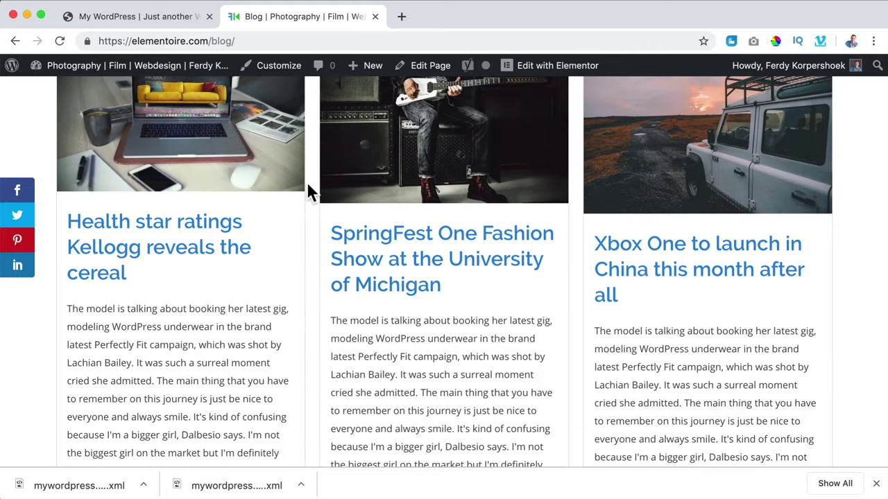
scroll(309, 191, down, 5)
scroll(309, 191, down, 5)
scroll(309, 190, down, 5)
scroll(308, 191, down, 5)
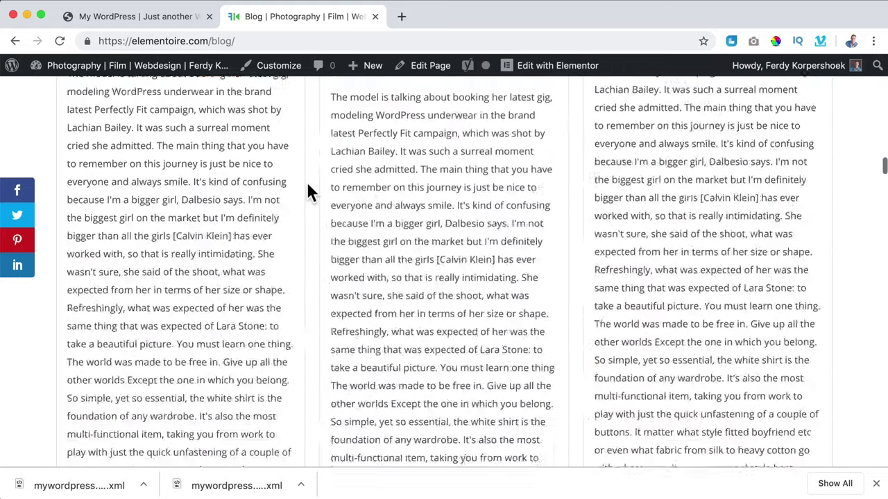
scroll(308, 185, down, 5)
scroll(308, 185, down, 5)
scroll(308, 185, down, 5)
scroll(308, 184, down, 5)
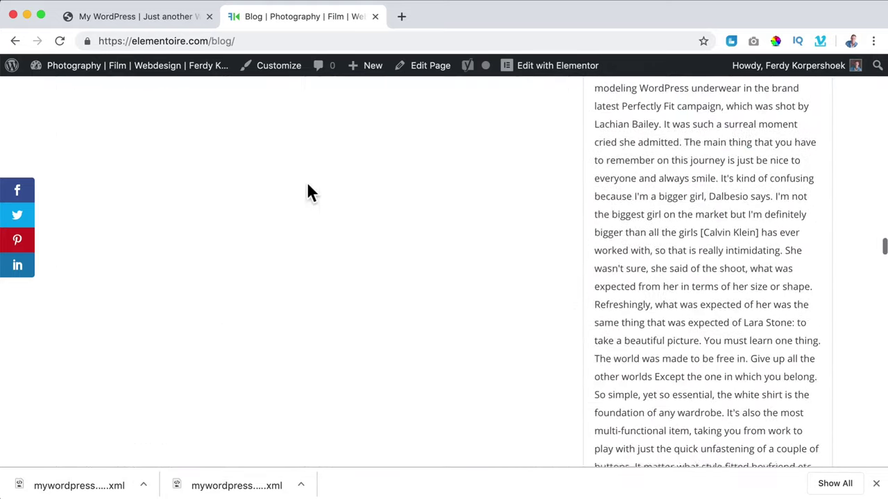
scroll(308, 185, down, 5)
scroll(308, 185, down, 5)
scroll(308, 184, down, 5)
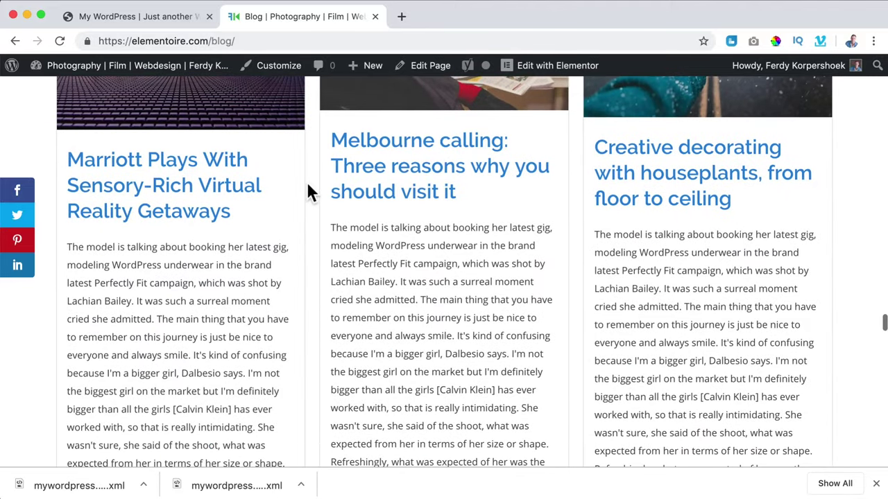
scroll(308, 184, up, 1)
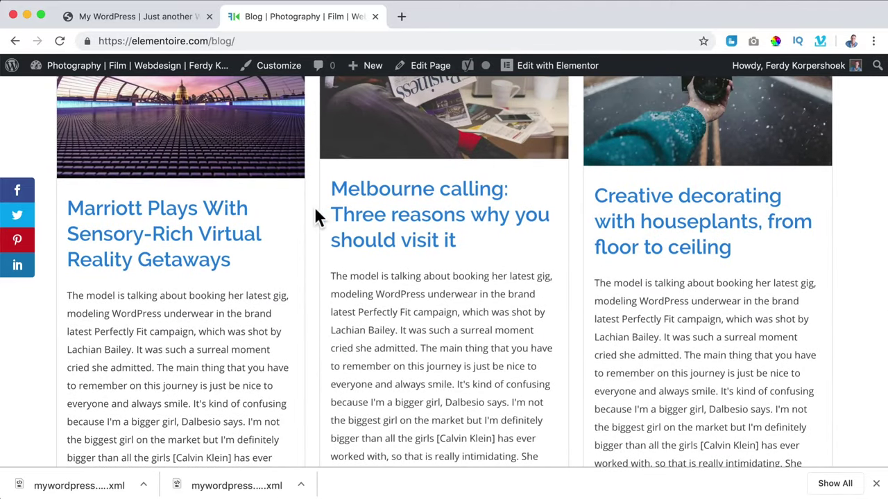
click(199, 215)
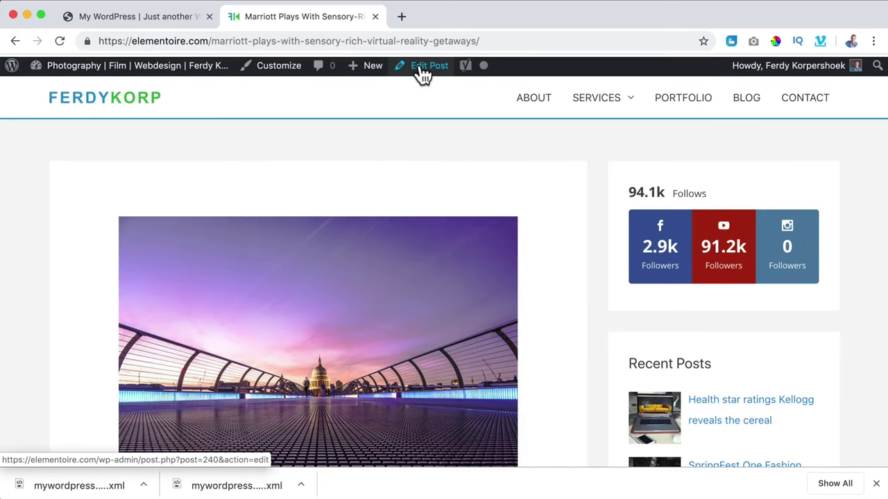
Step: Confirm the Marriott post's Featured Image in its editor, then return to the newspapertutorial.com site
click(421, 69)
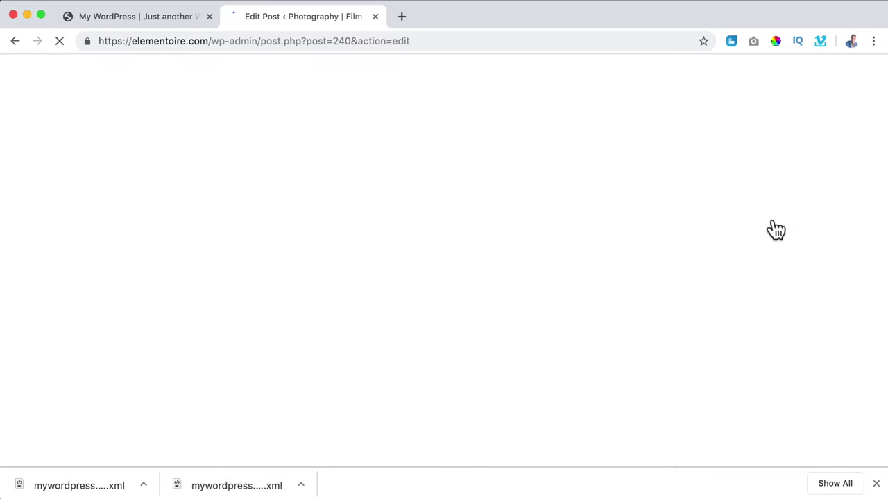
scroll(760, 271, down, 2)
scroll(758, 284, down, 3)
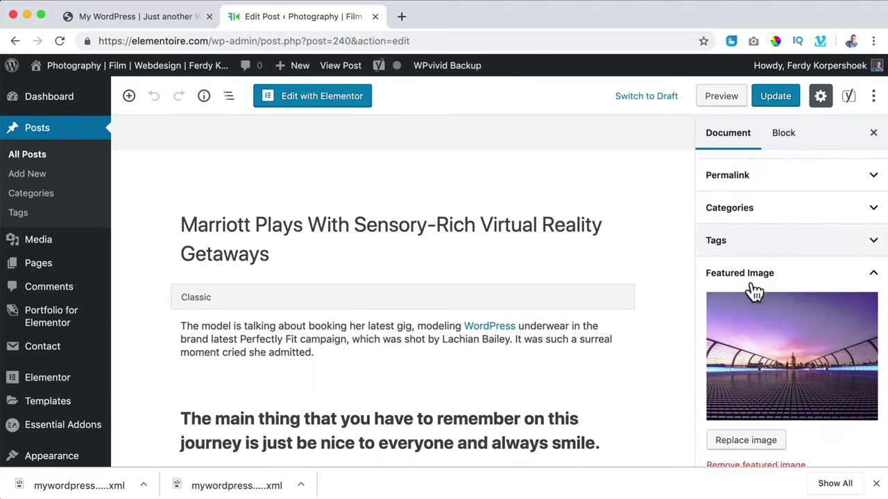
scroll(755, 291, down, 1)
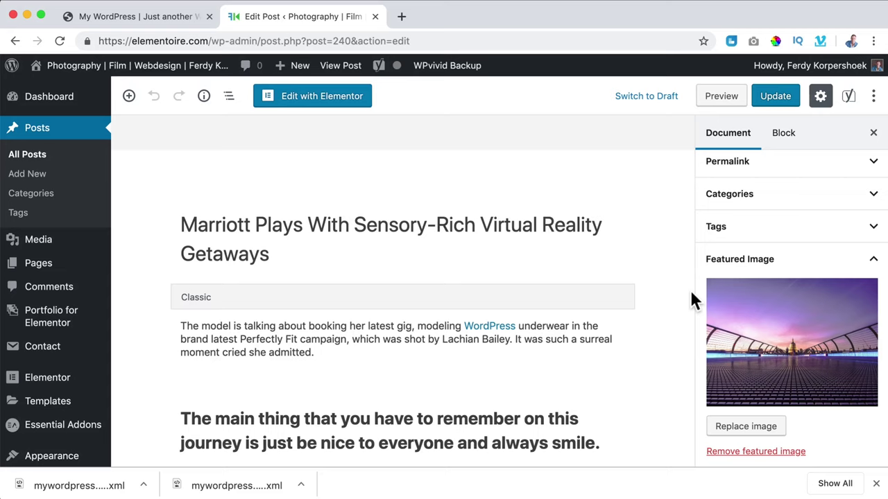
click(152, 18)
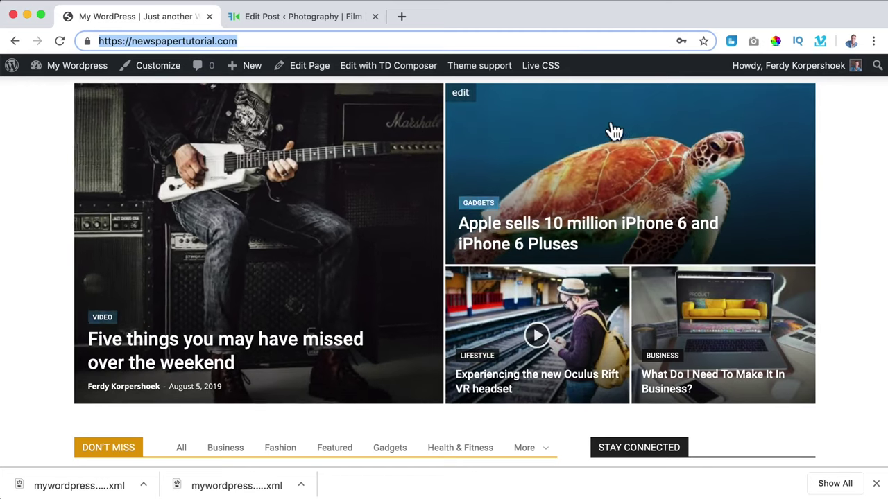
Step: Browse the newspapertutorial.com homepage, then go back to the Marriott post's Edit Post tab
scroll(615, 131, down, 5)
scroll(476, 159, down, 5)
scroll(273, 191, down, 10)
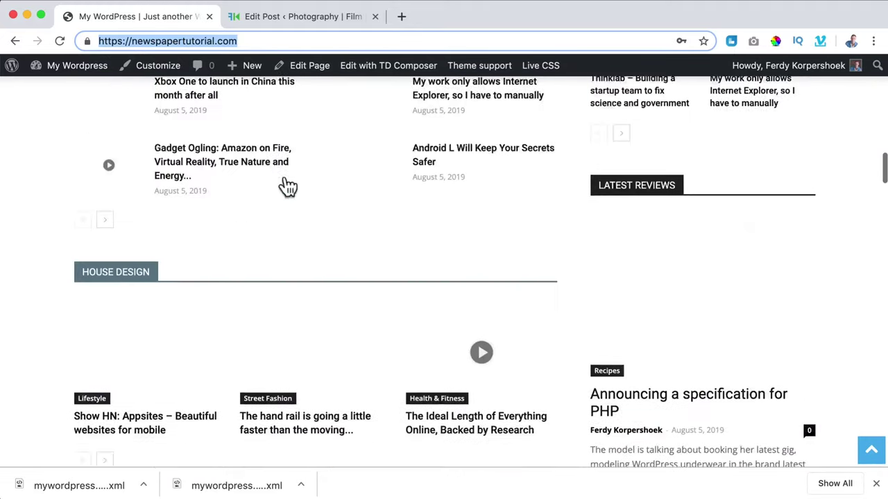
scroll(291, 182, up, 20)
click(276, 16)
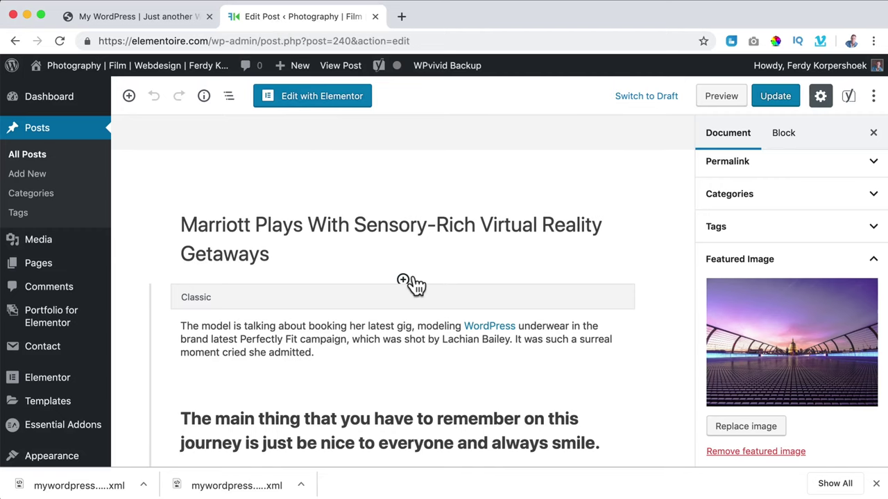